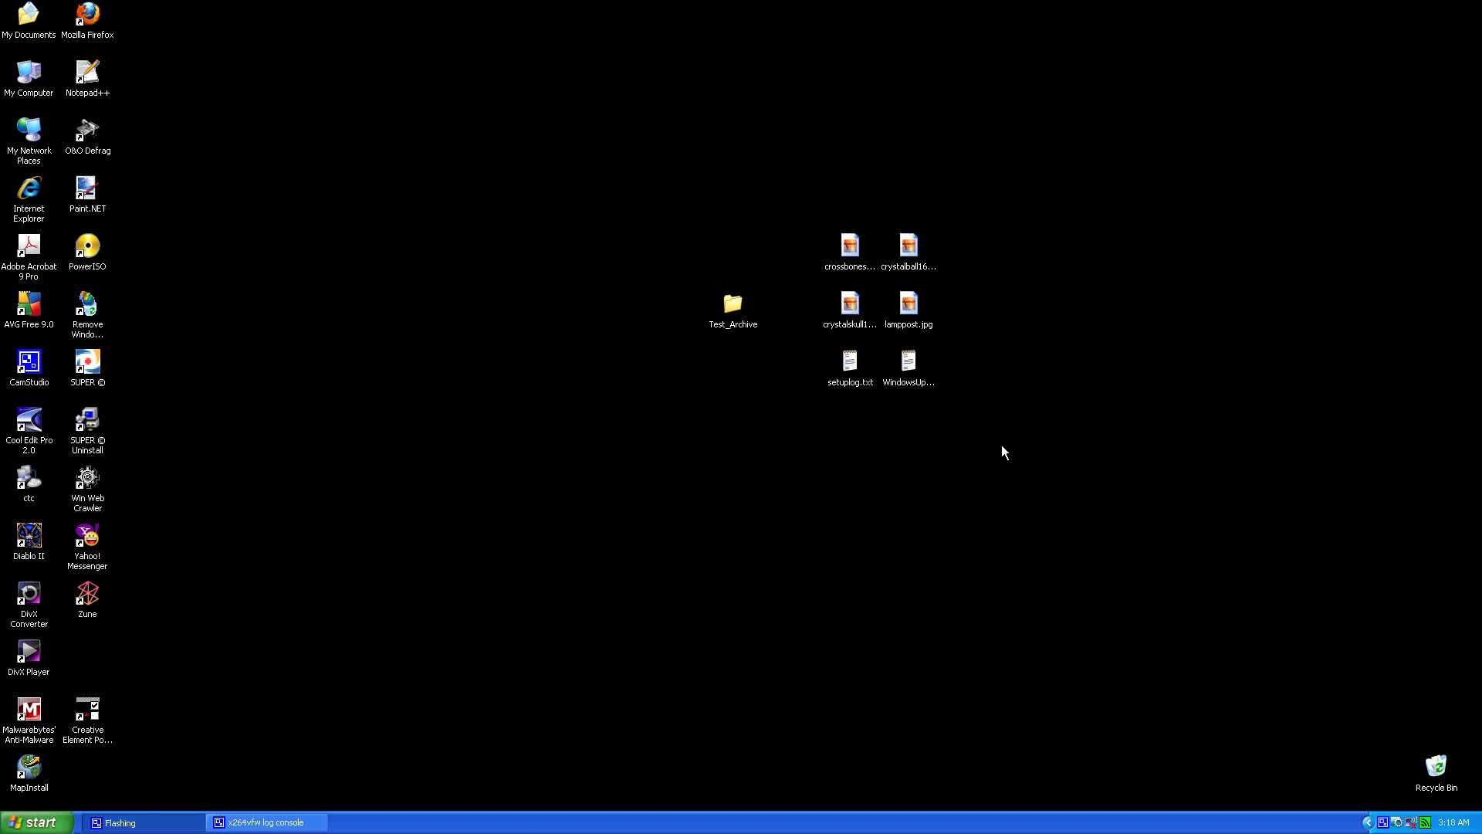
Step: Move the six loose desktop files into the Test_Archive folder
drag(1007, 225, 854, 402)
drag(852, 247, 734, 307)
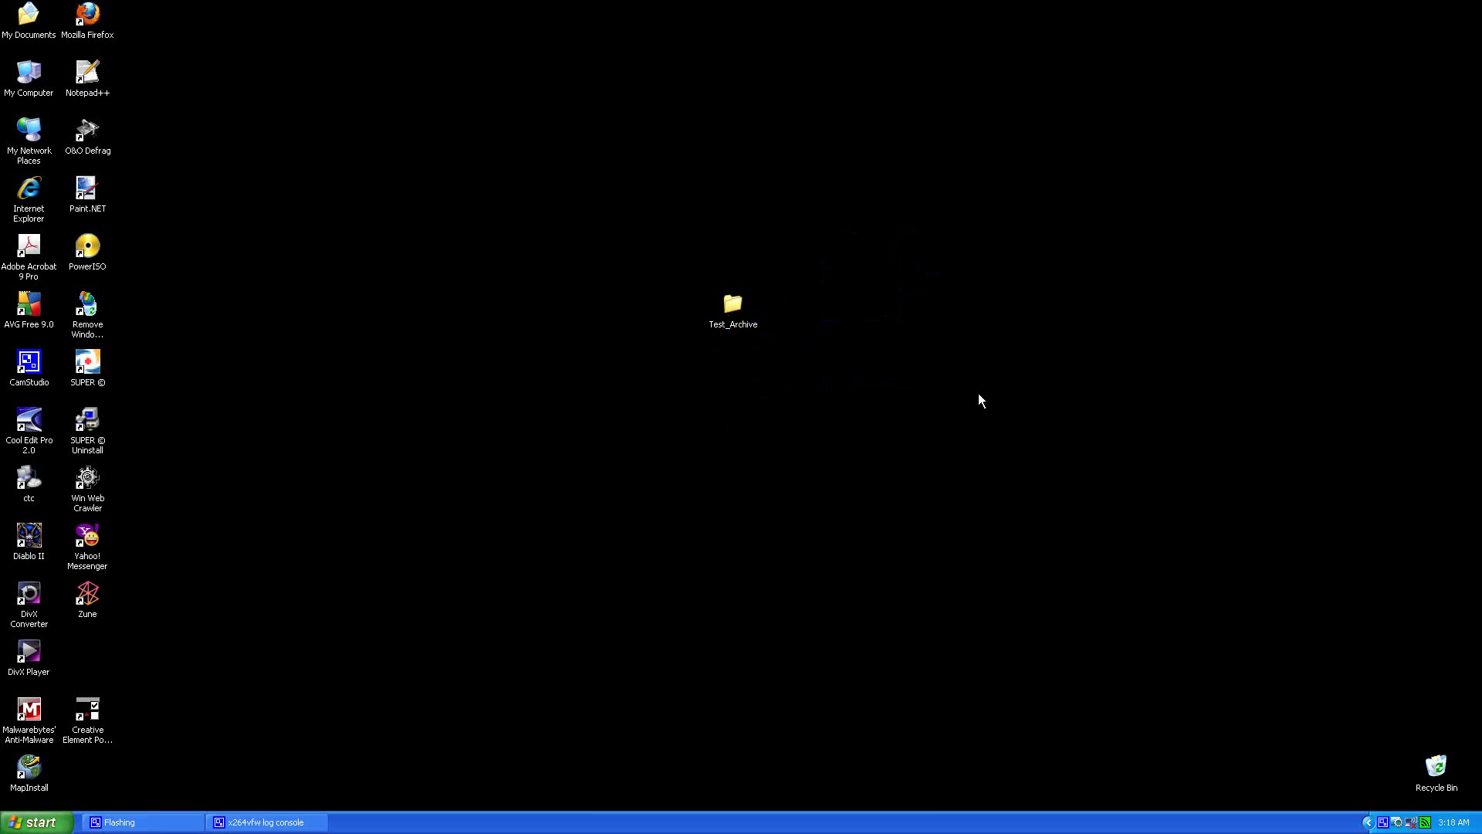
click(732, 307)
Step: Open 7-Zip's Add to Archive dialog for the Test_Archive folder
right_click(730, 305)
mouse_move(758, 360)
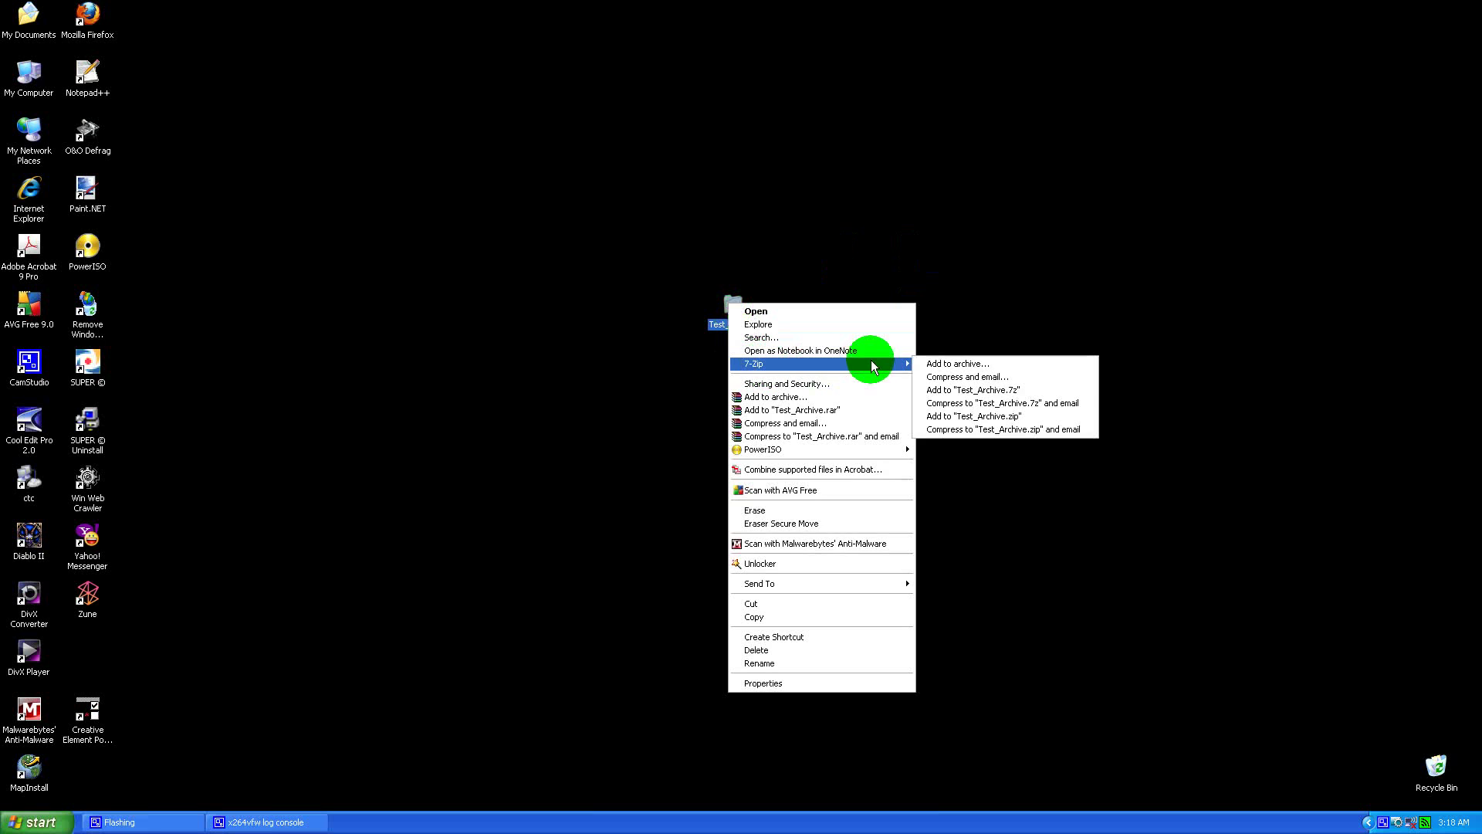
click(948, 363)
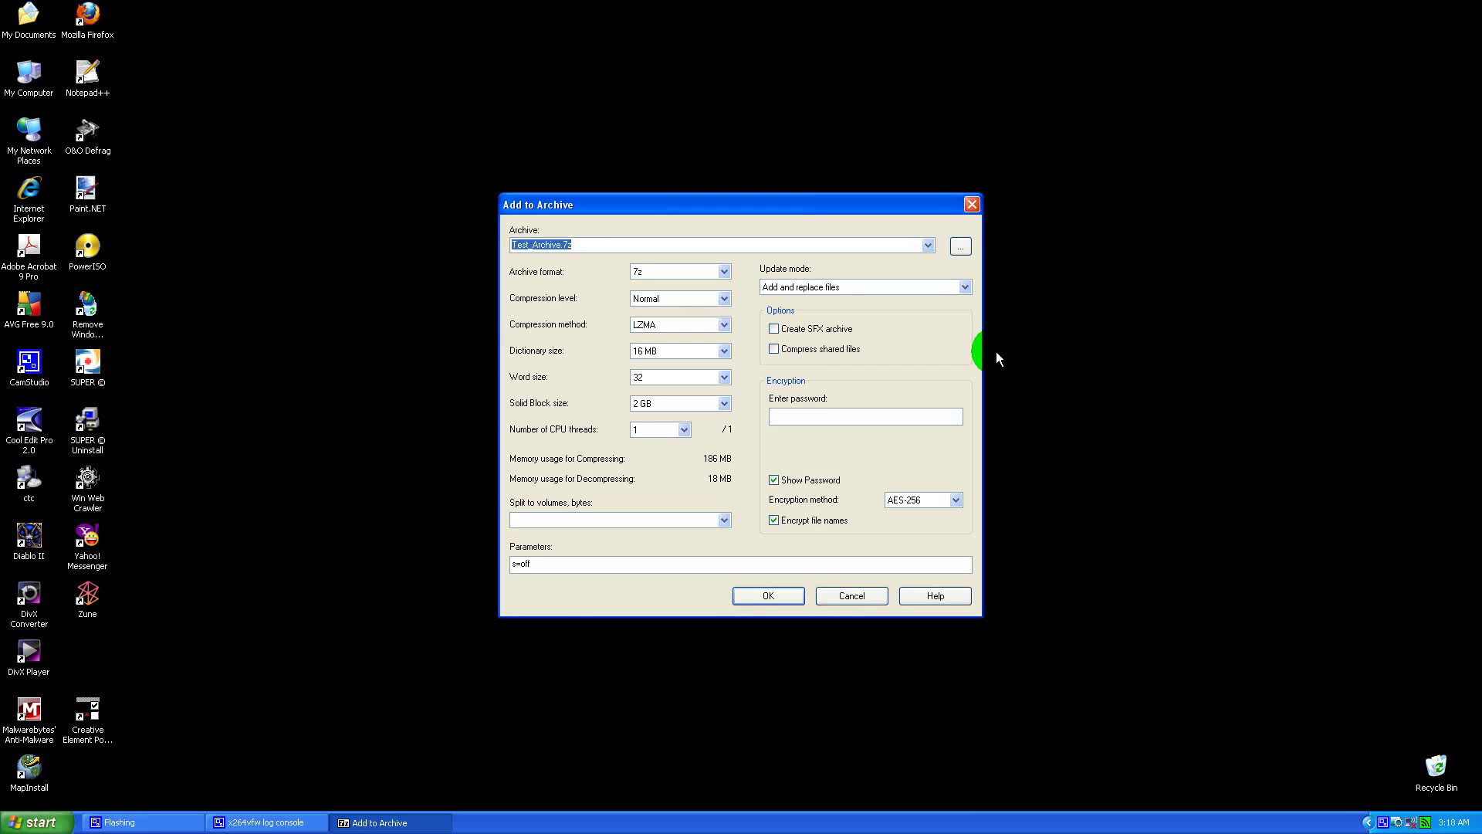
Step: Rename the new archive from Test_Archive to 1234 in the Add to Archive dialog
drag(756, 203, 764, 347)
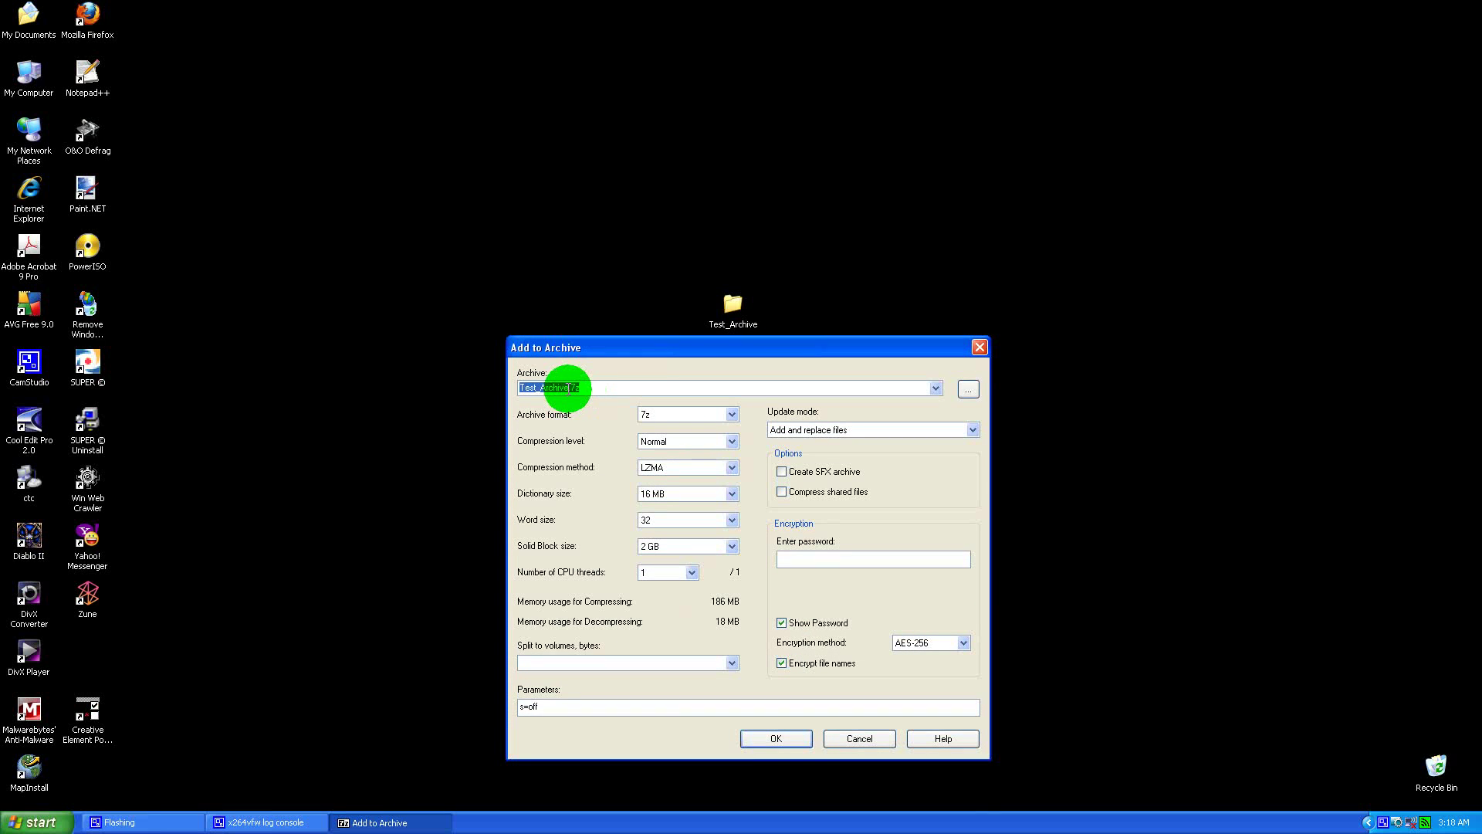
drag(569, 389, 519, 388)
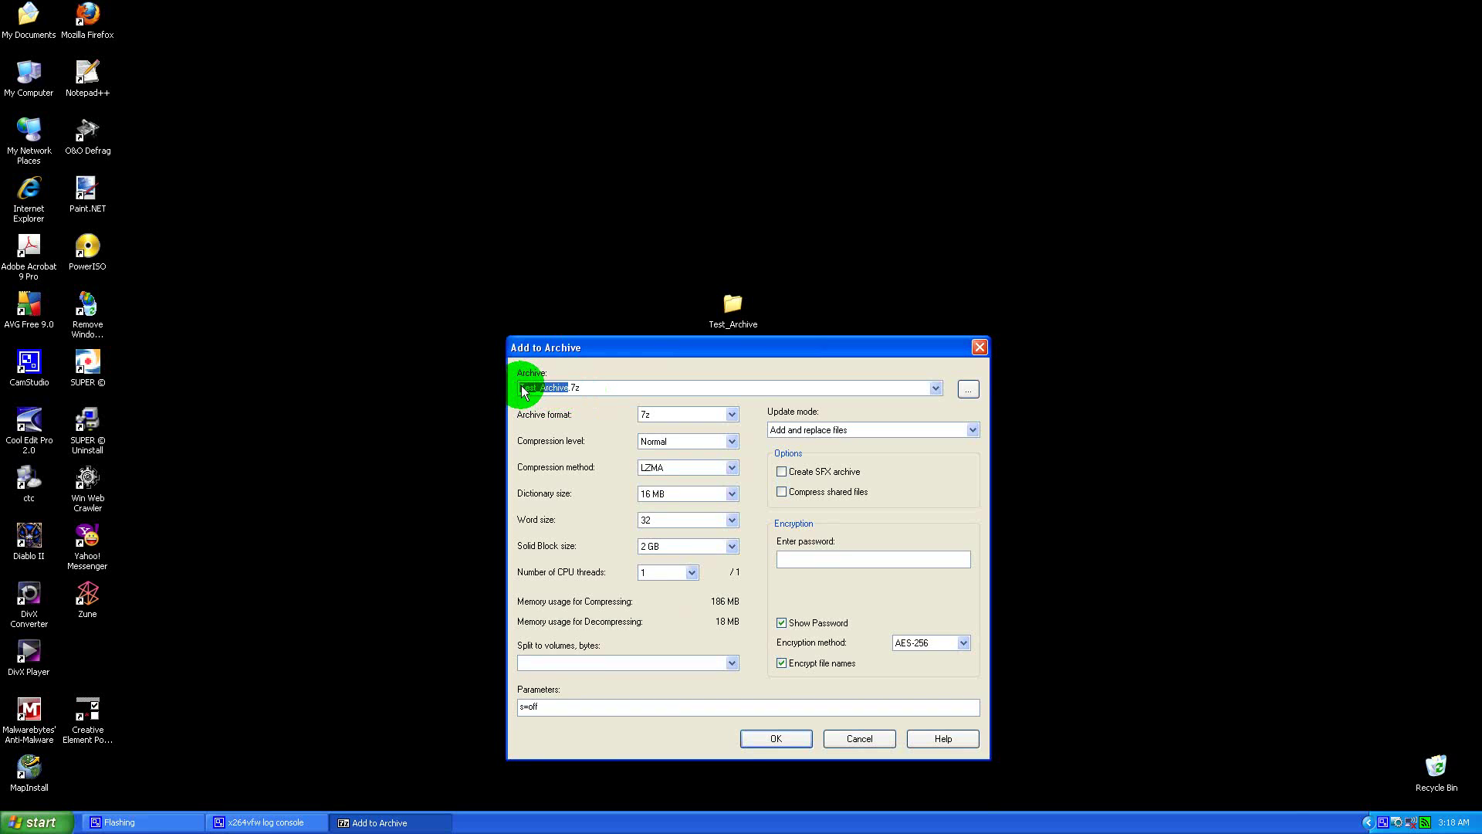
text(1234)
click(968, 392)
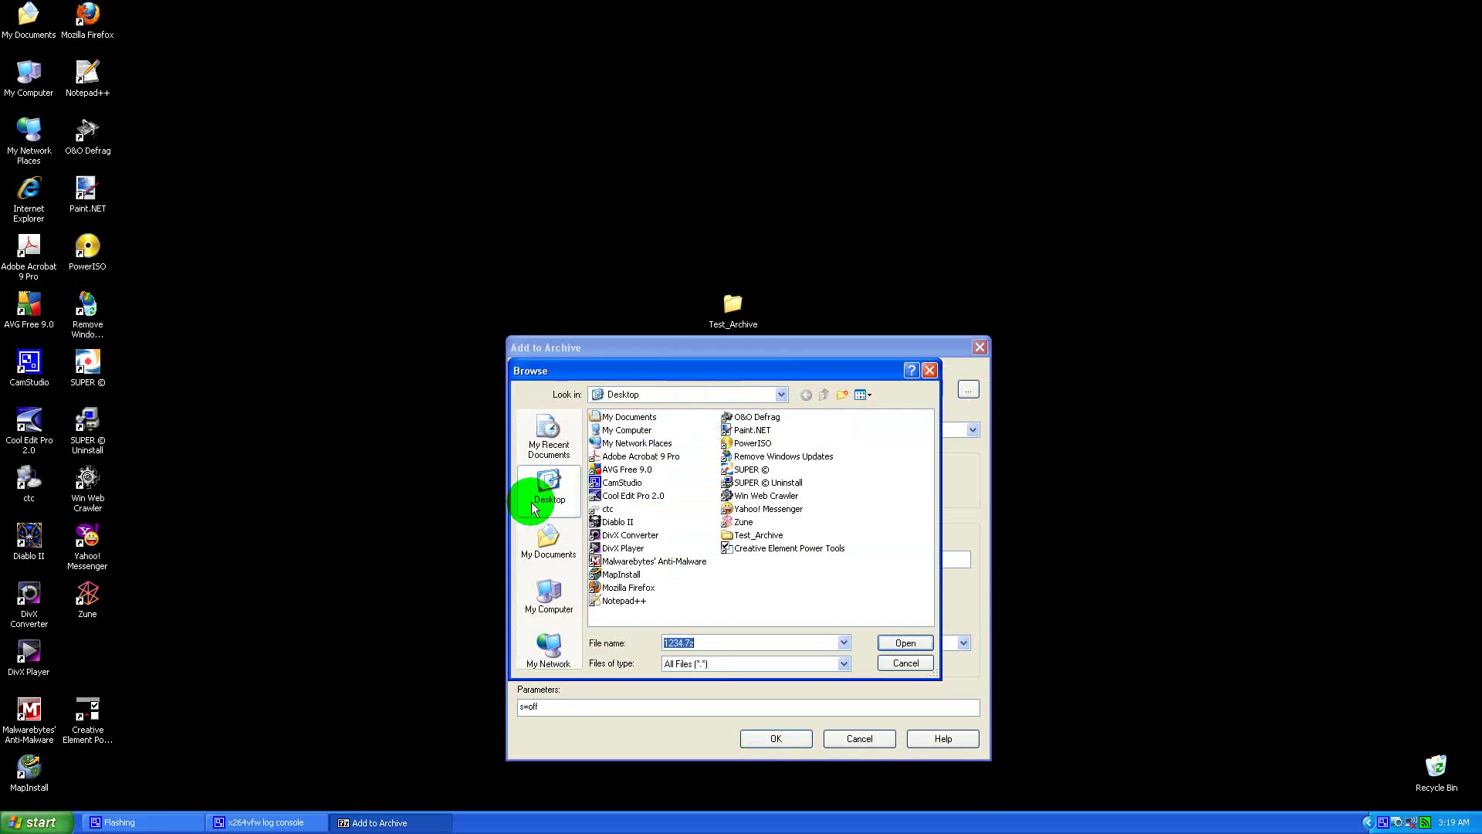
click(557, 539)
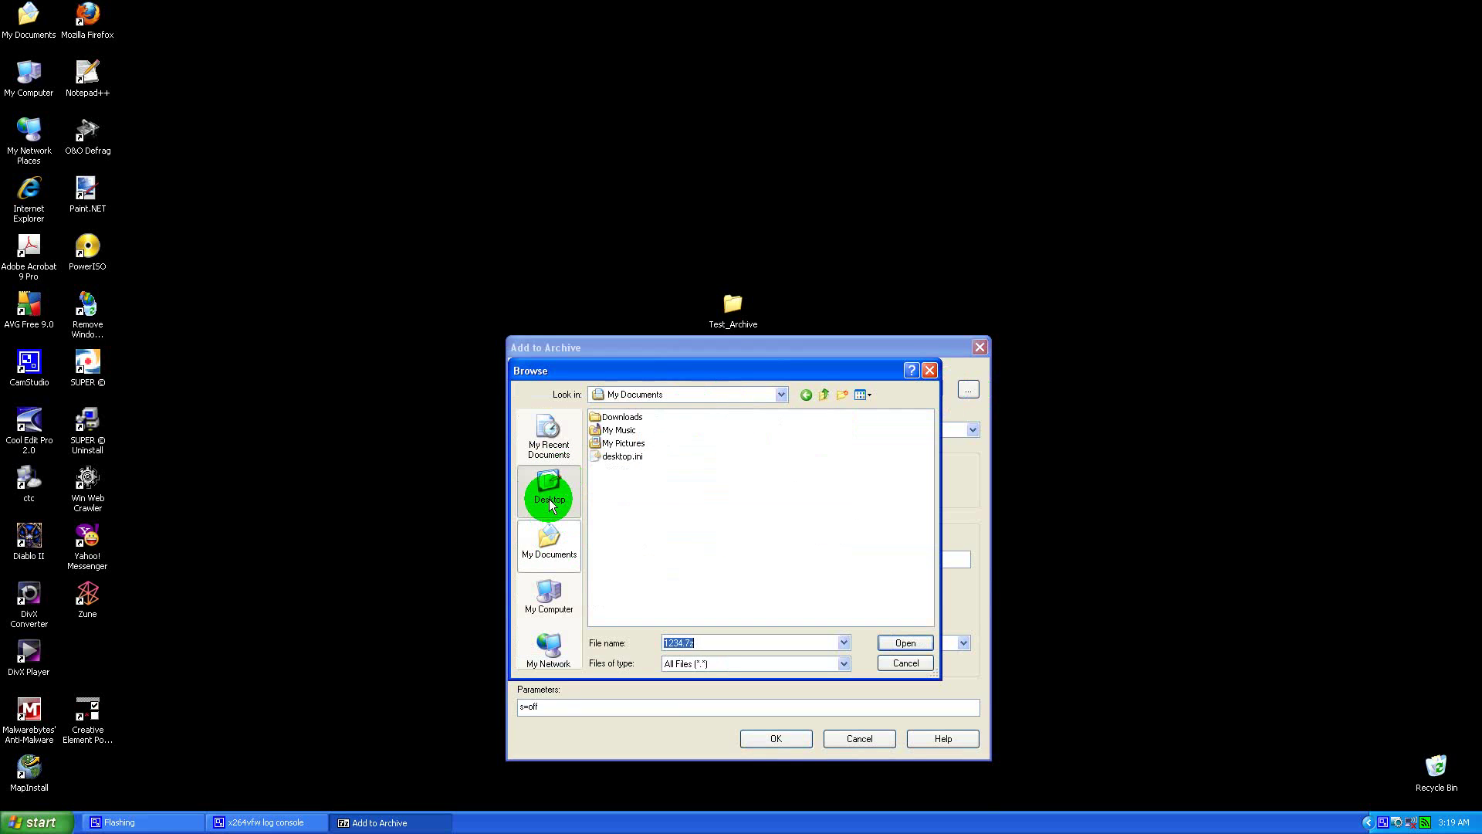
click(550, 503)
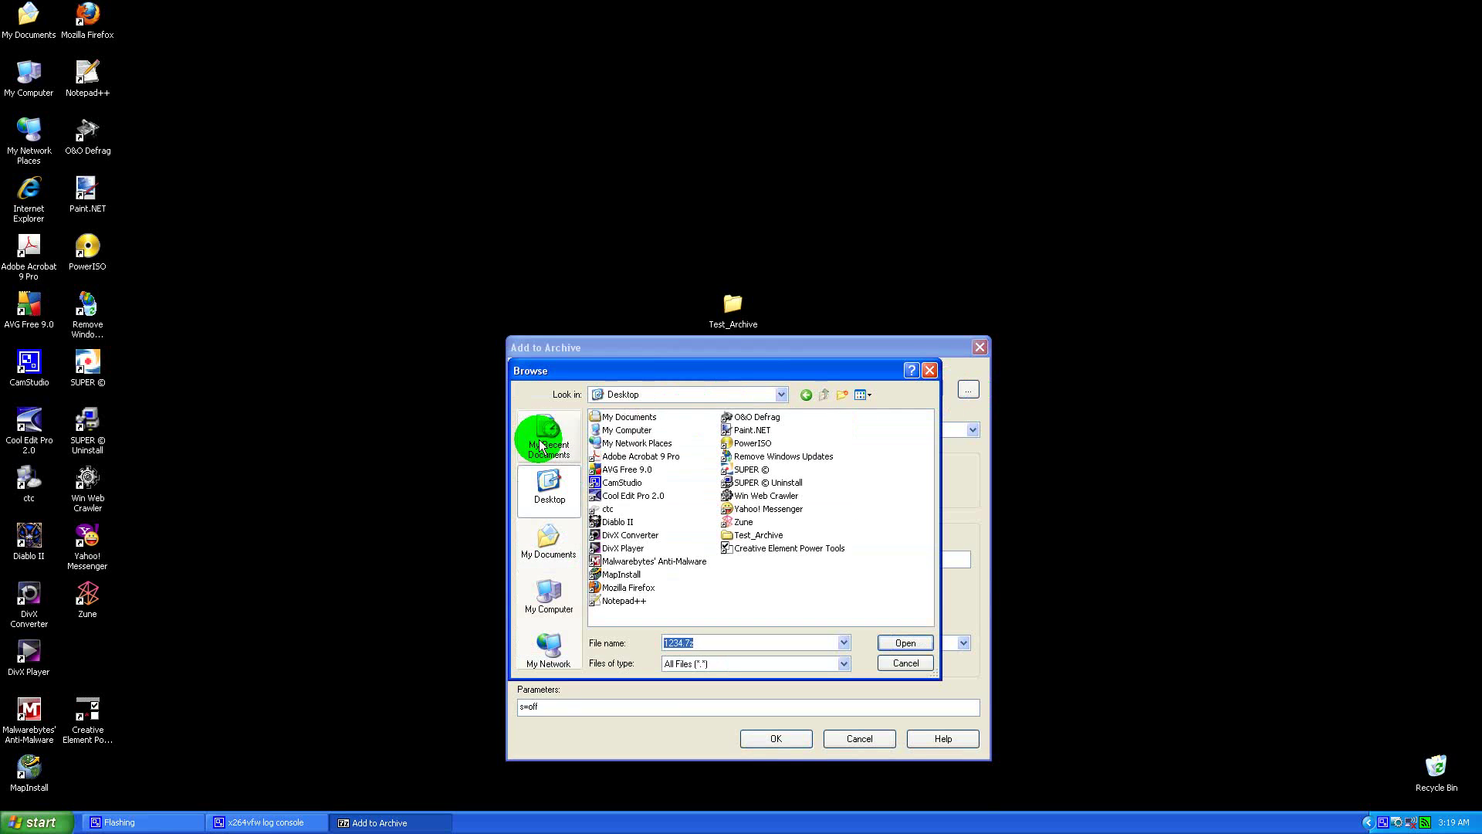
click(904, 663)
click(617, 387)
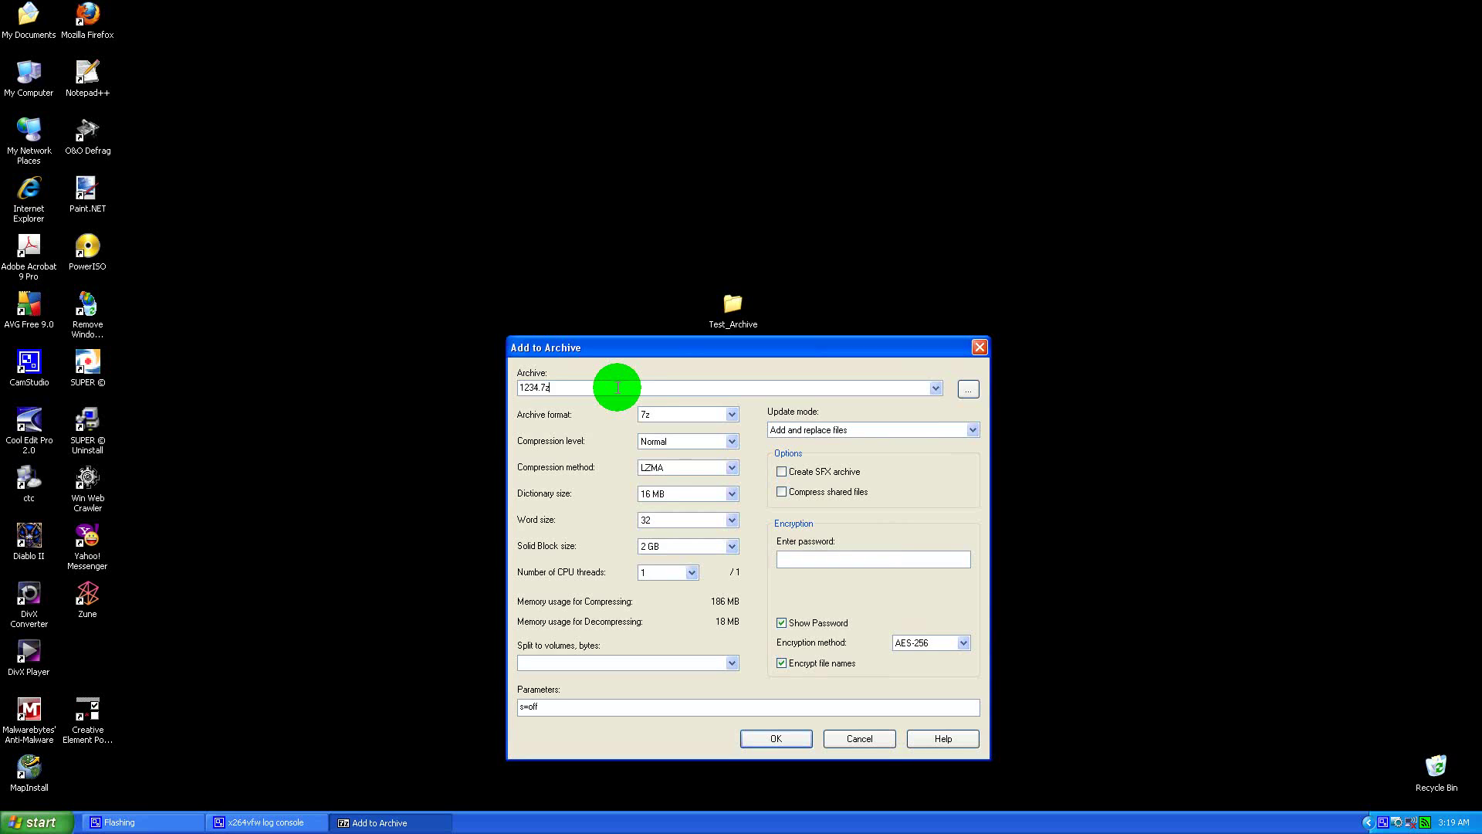
click(730, 415)
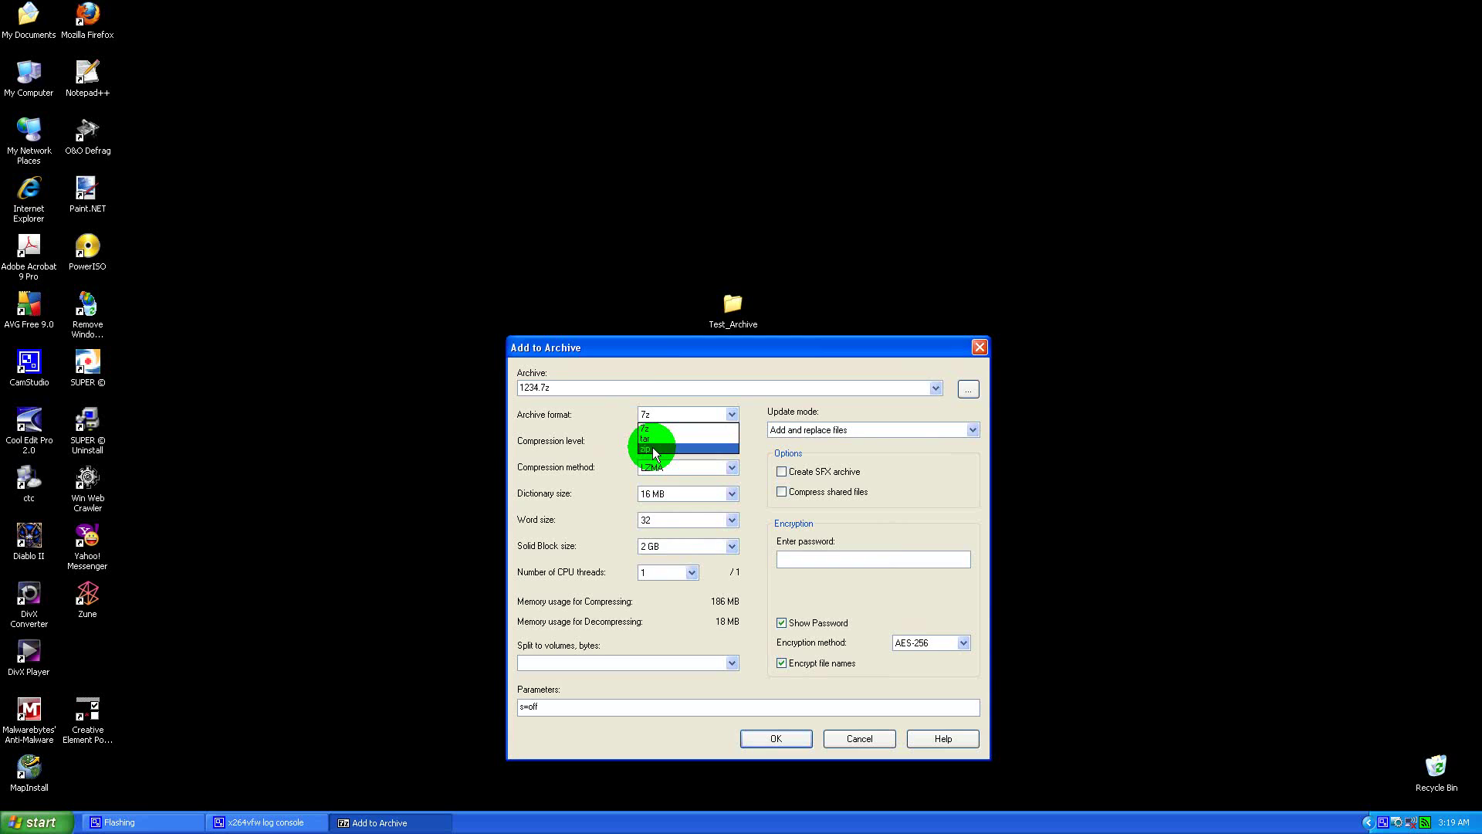
click(646, 429)
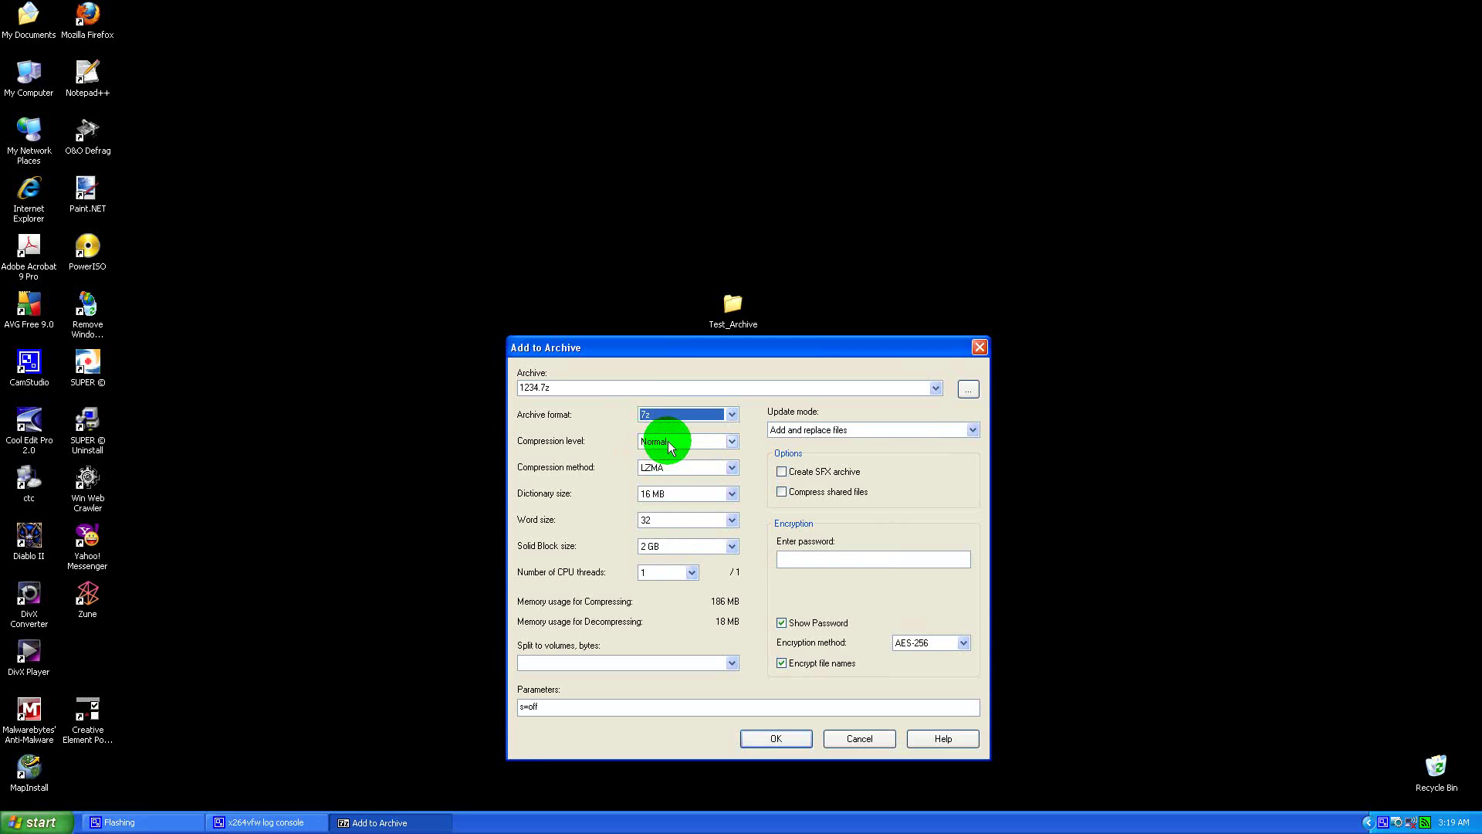
click(732, 442)
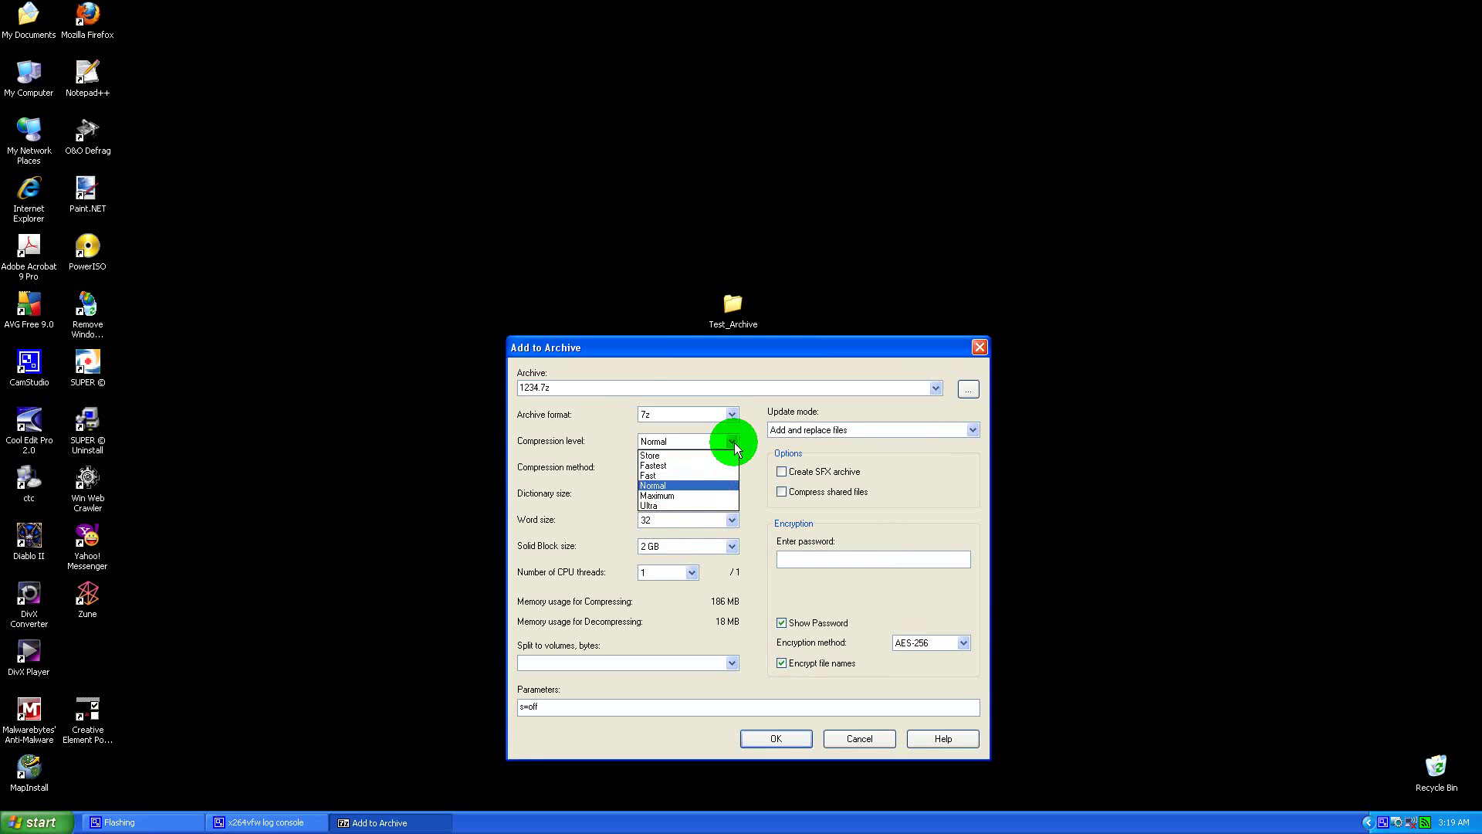
click(659, 485)
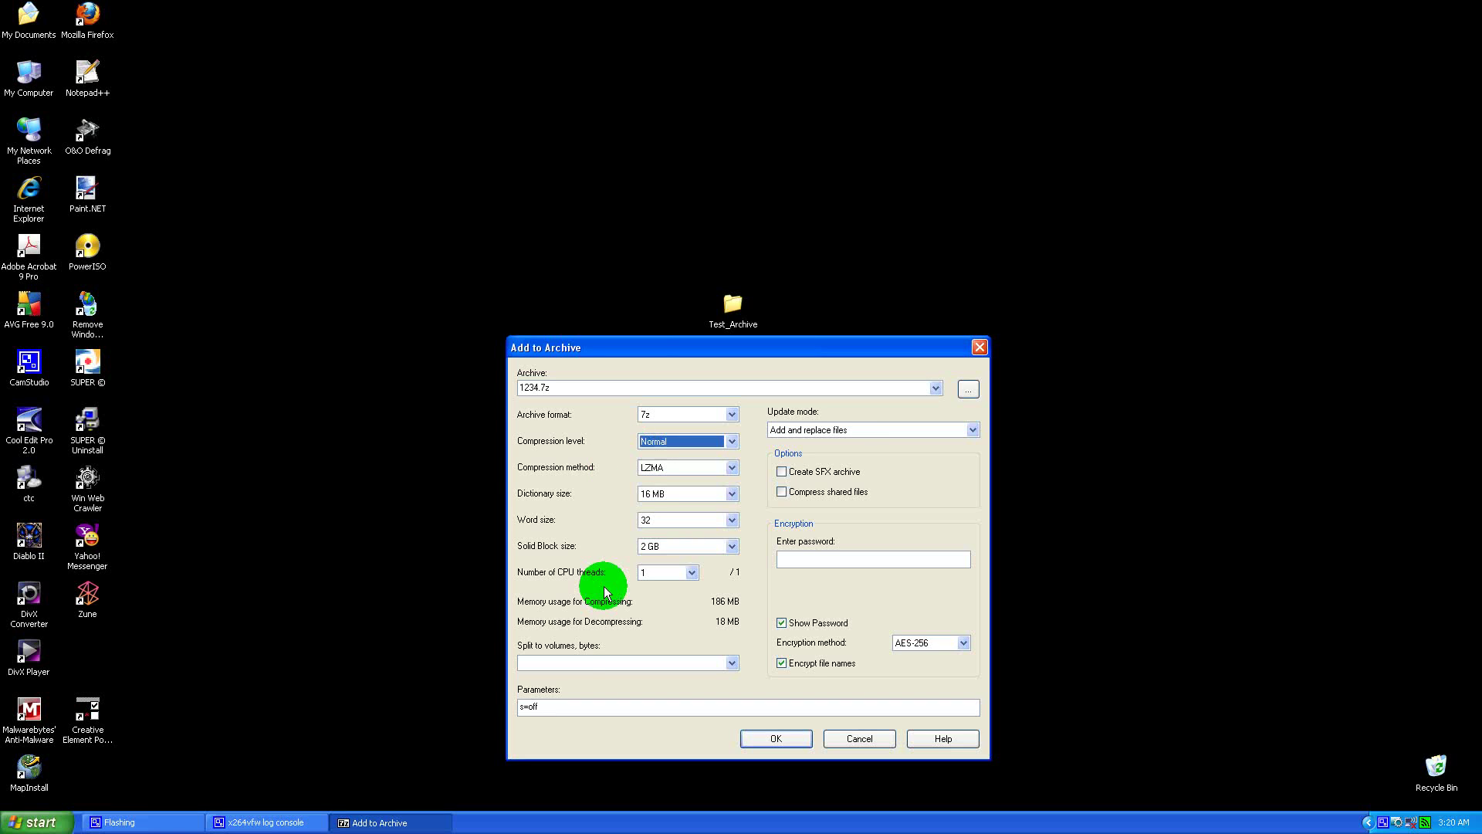
click(571, 664)
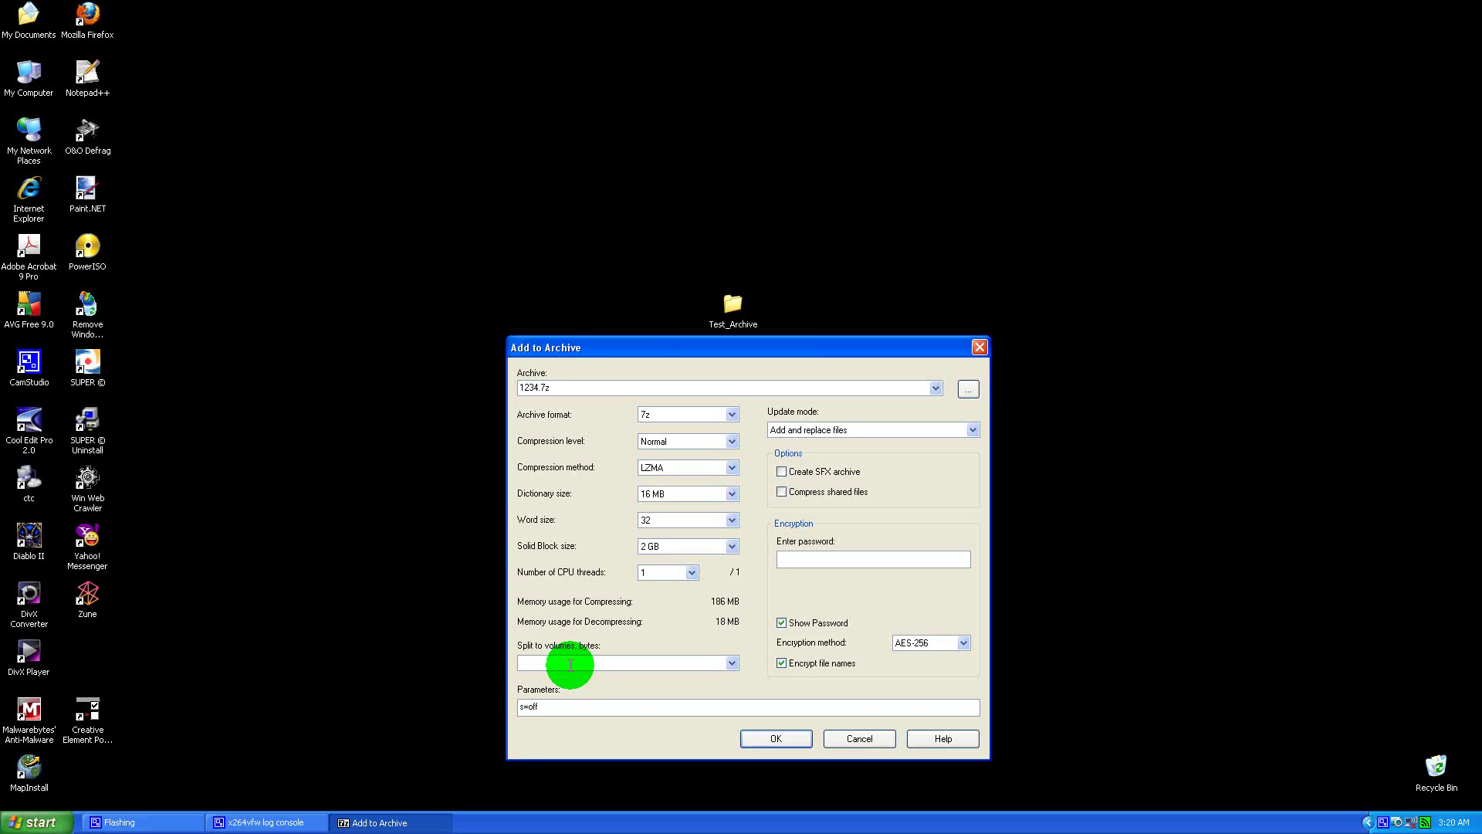
text(m)
key(BackSpace)
key(BackSpace)
key(BackSpace)
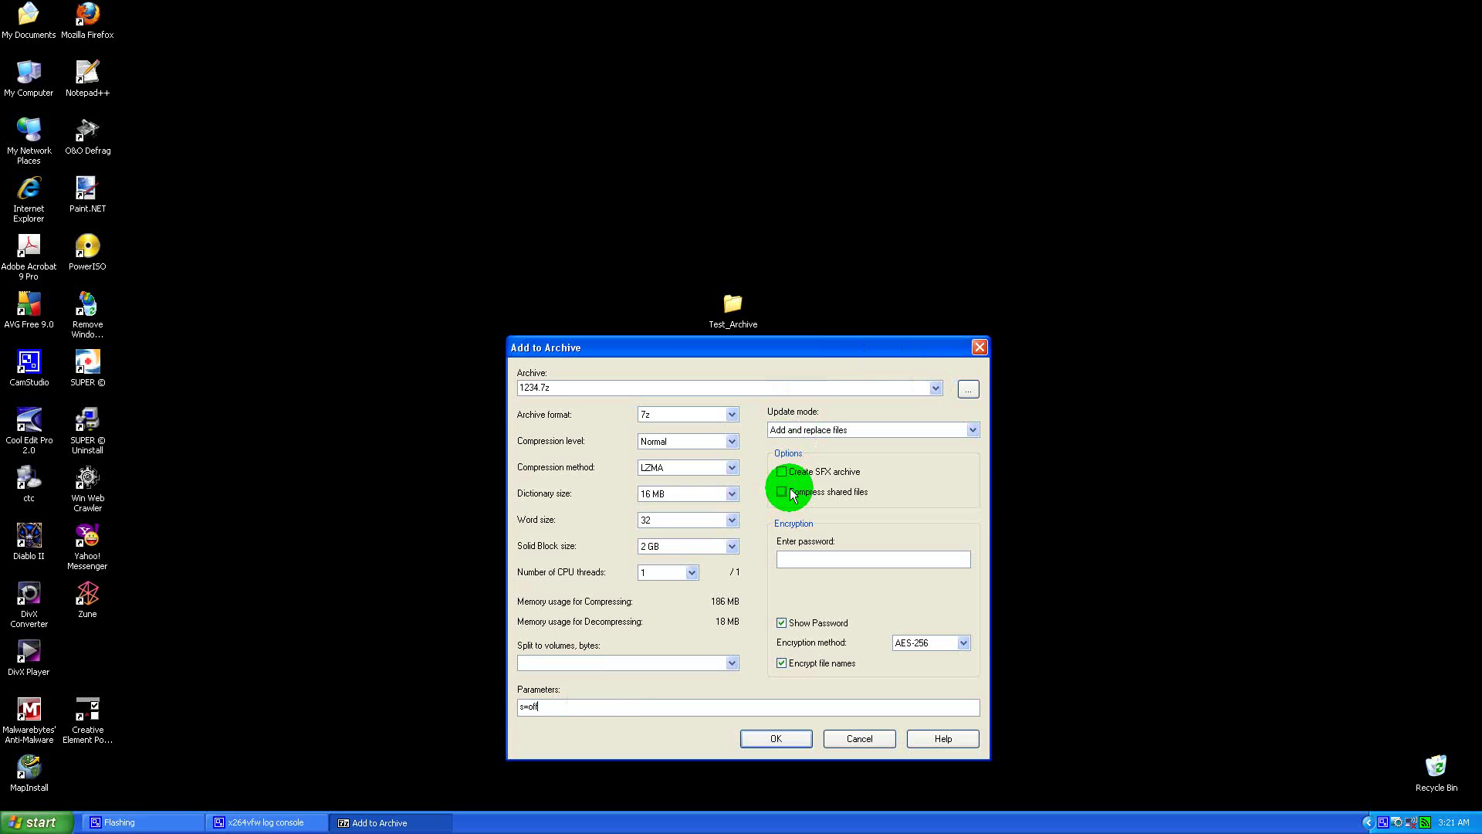
click(800, 558)
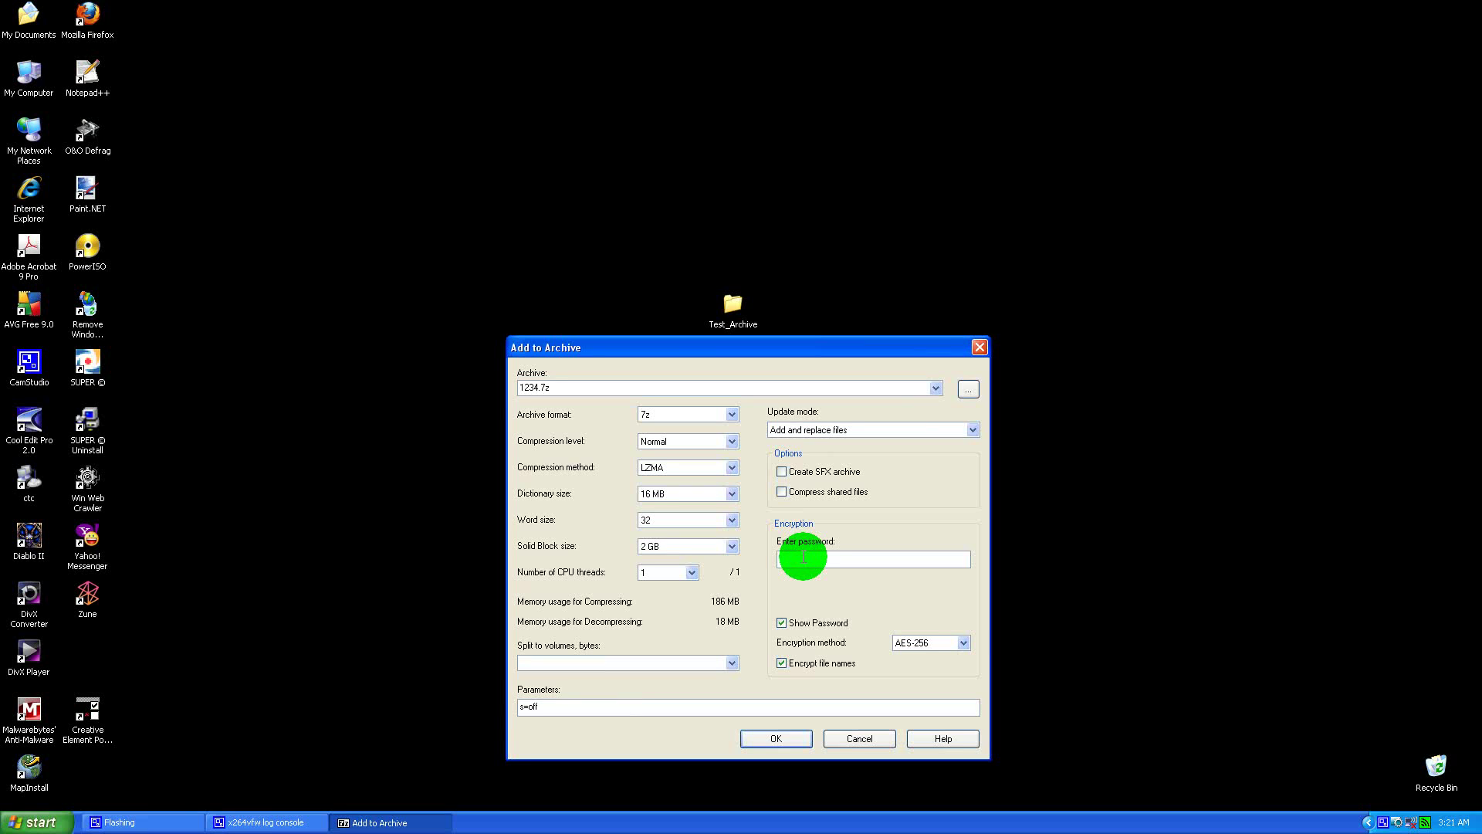
Step: Enter the archive password, hide its characters, and retype the password to confirm it
text(assword)
drag(811, 559, 770, 557)
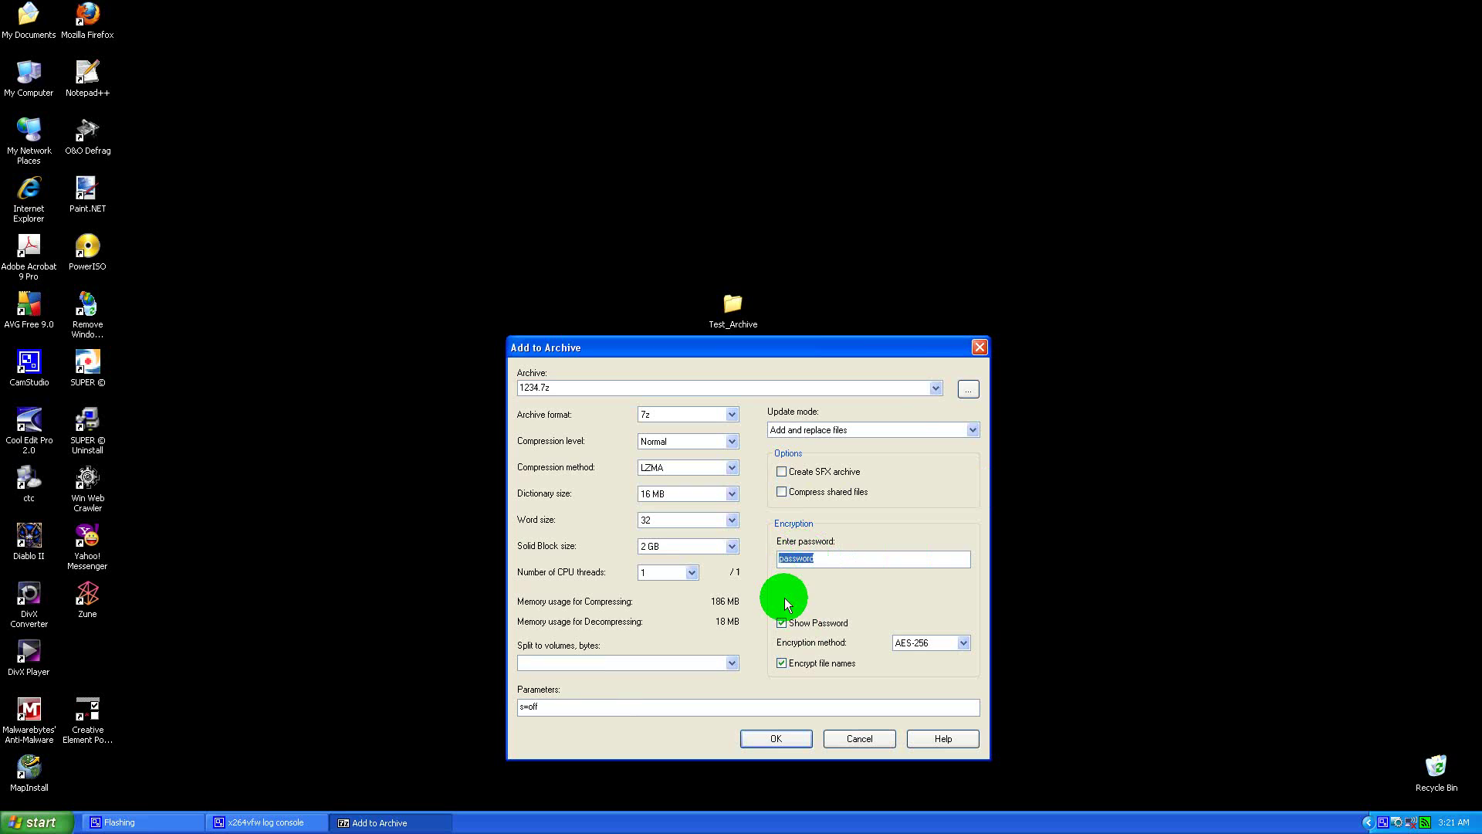
click(781, 622)
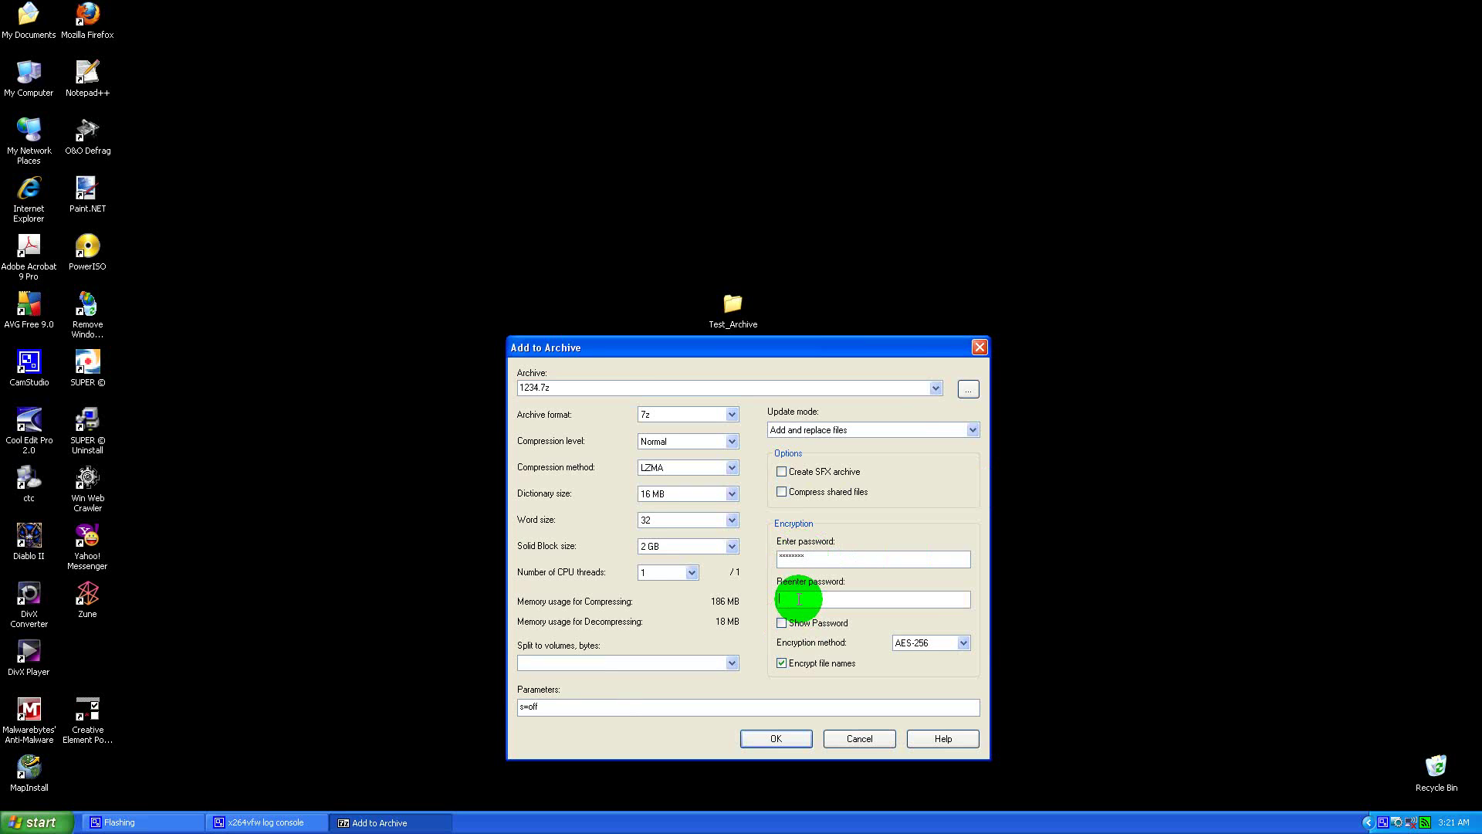
text(passw)
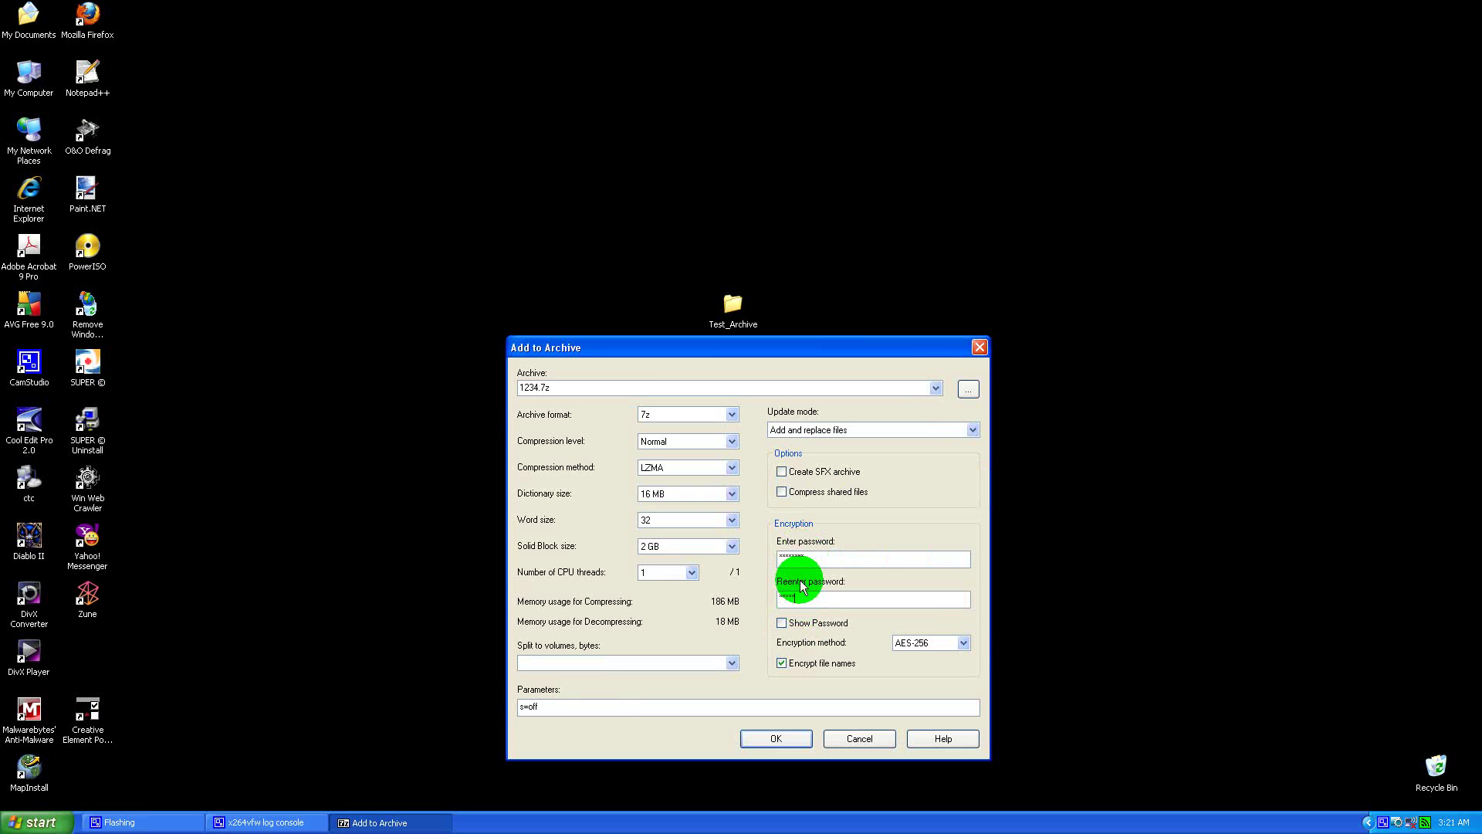
text(ord)
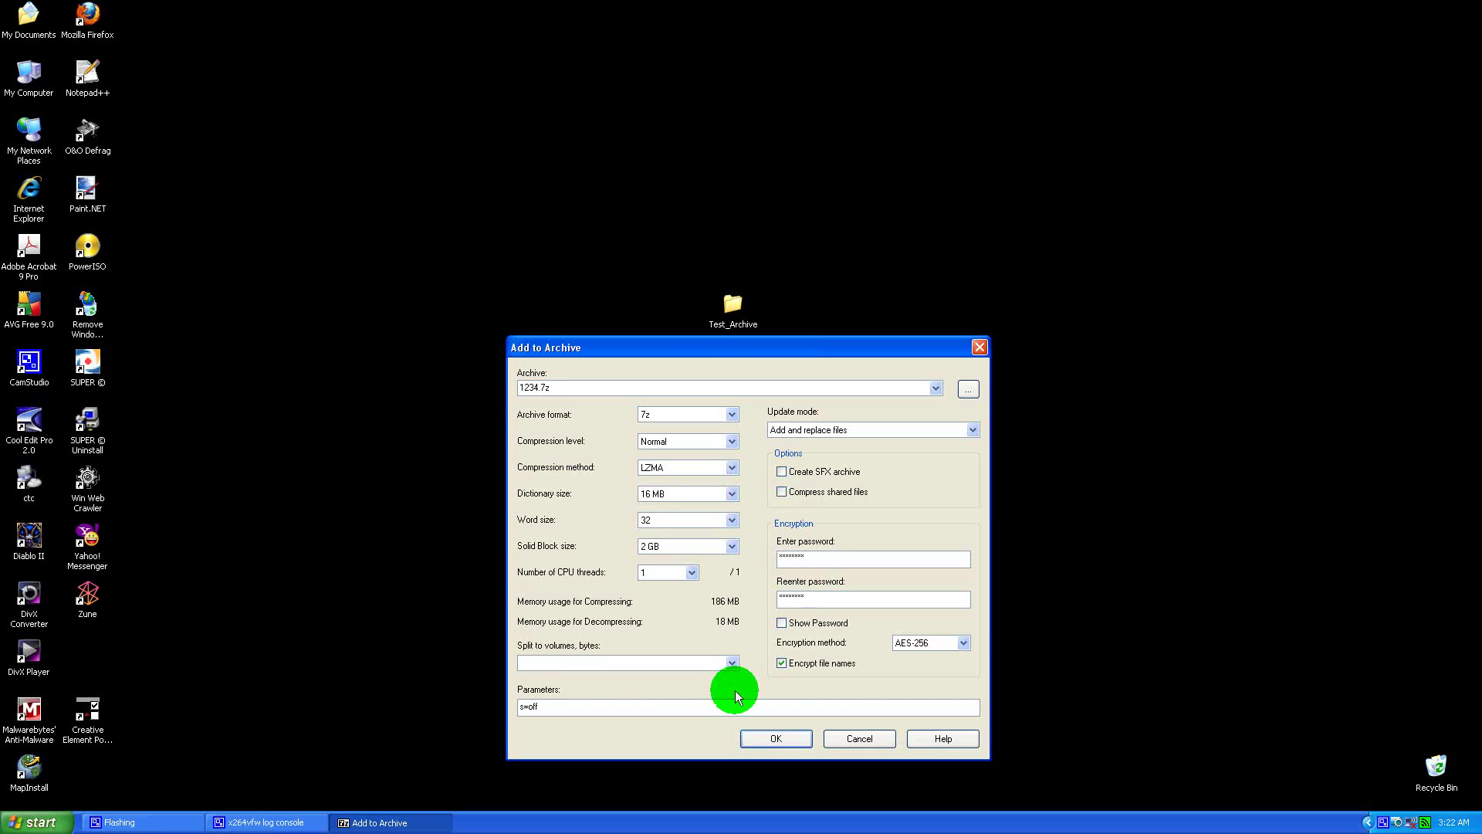
Step: Show the password, keep file name encryption on, and create the AES-256 1234.7z archive
click(782, 623)
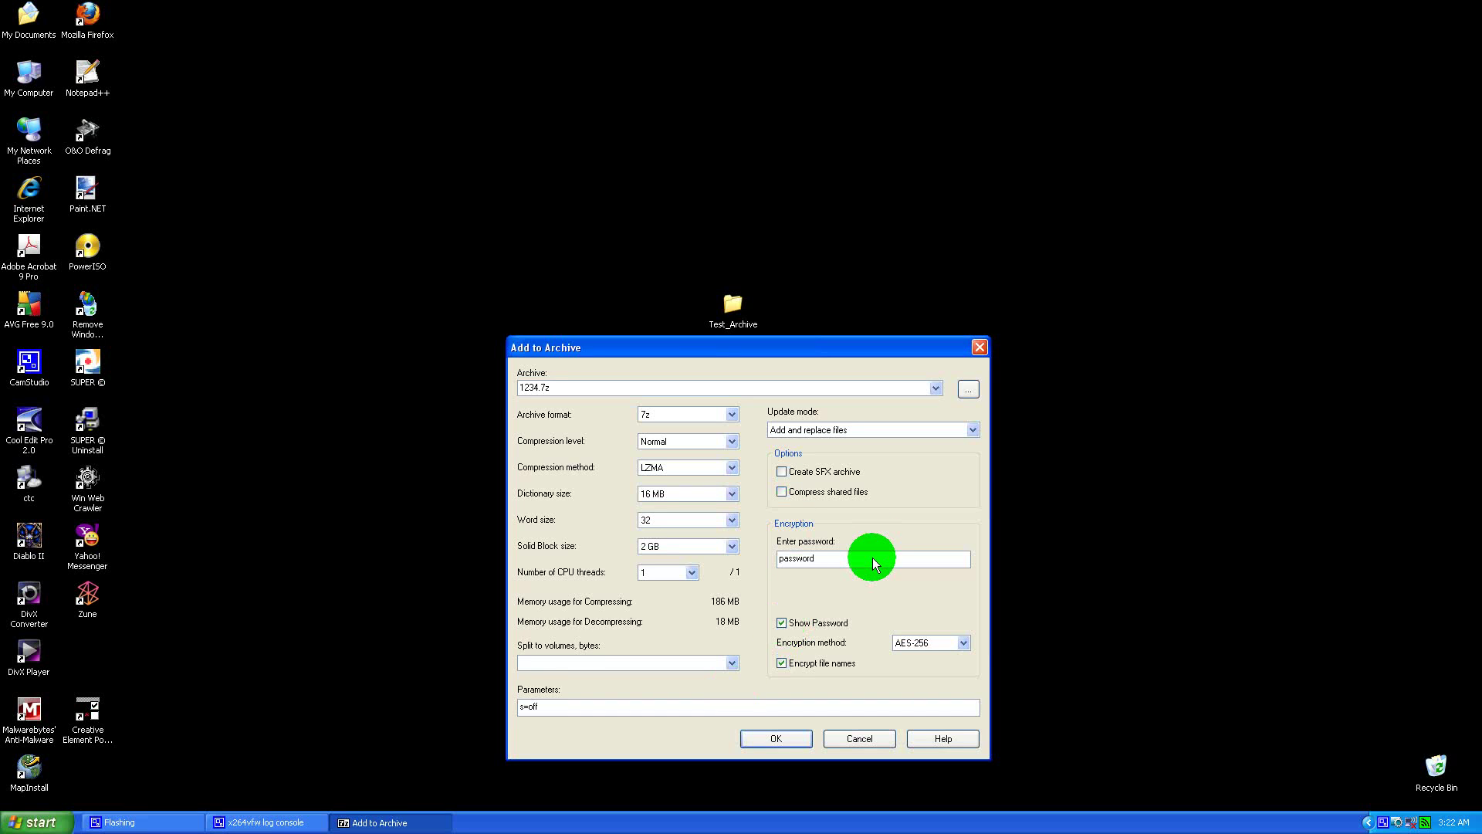
click(782, 664)
click(783, 665)
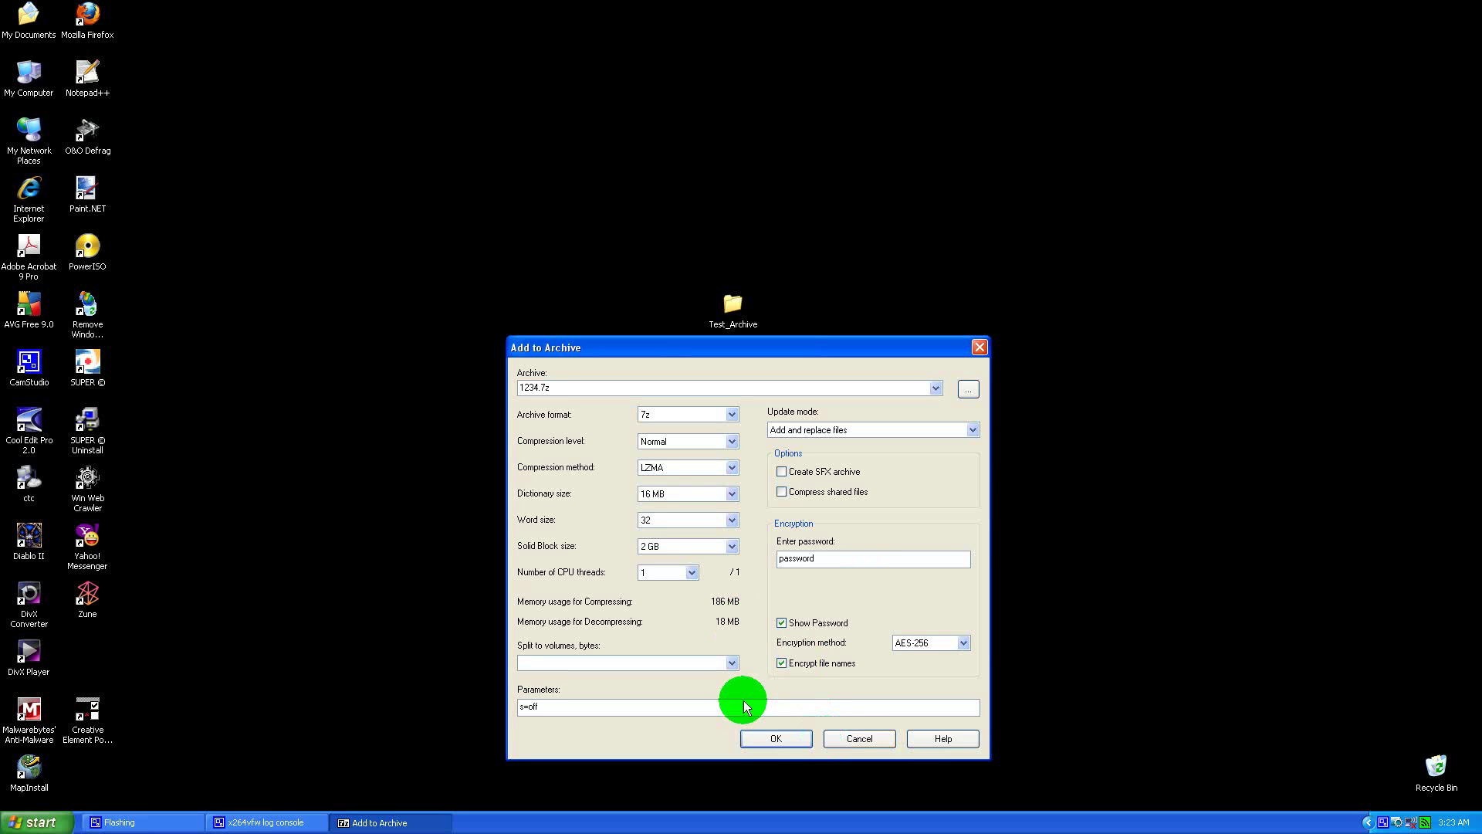
click(781, 737)
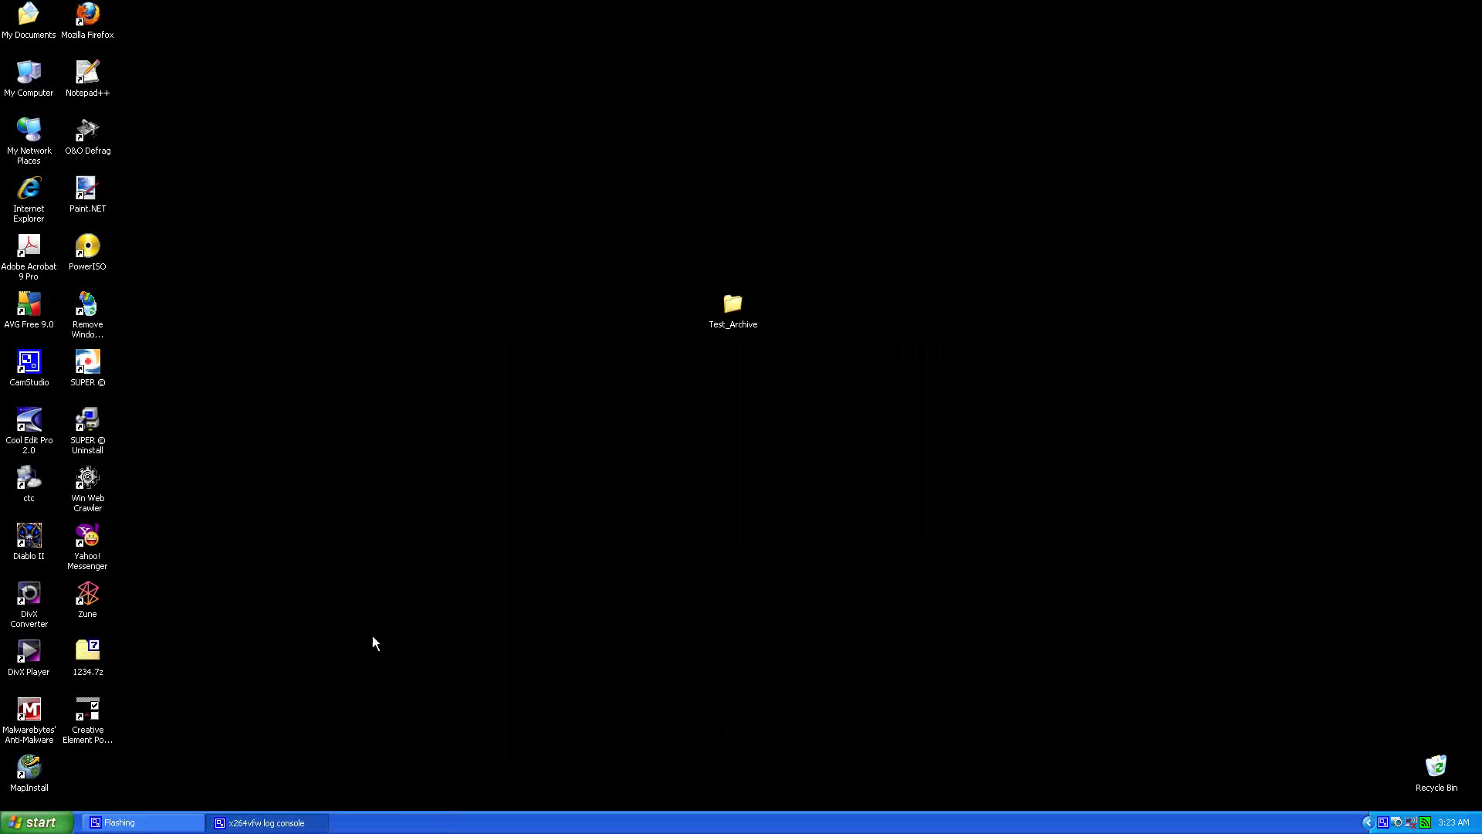
Step: Place 1234.7z beside the Test_Archive folder on the desktop and open it
drag(92, 656, 646, 332)
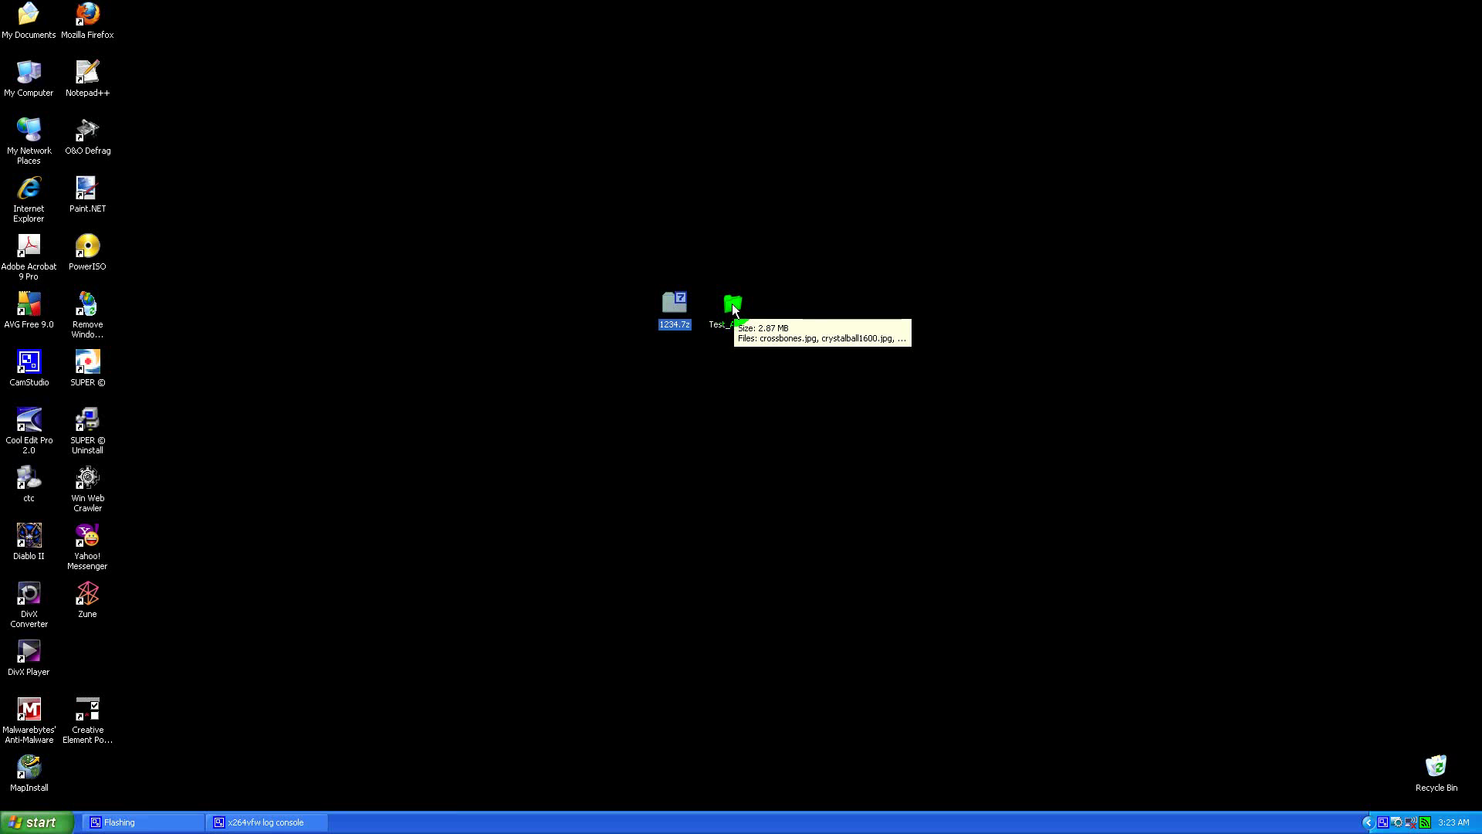
click(678, 312)
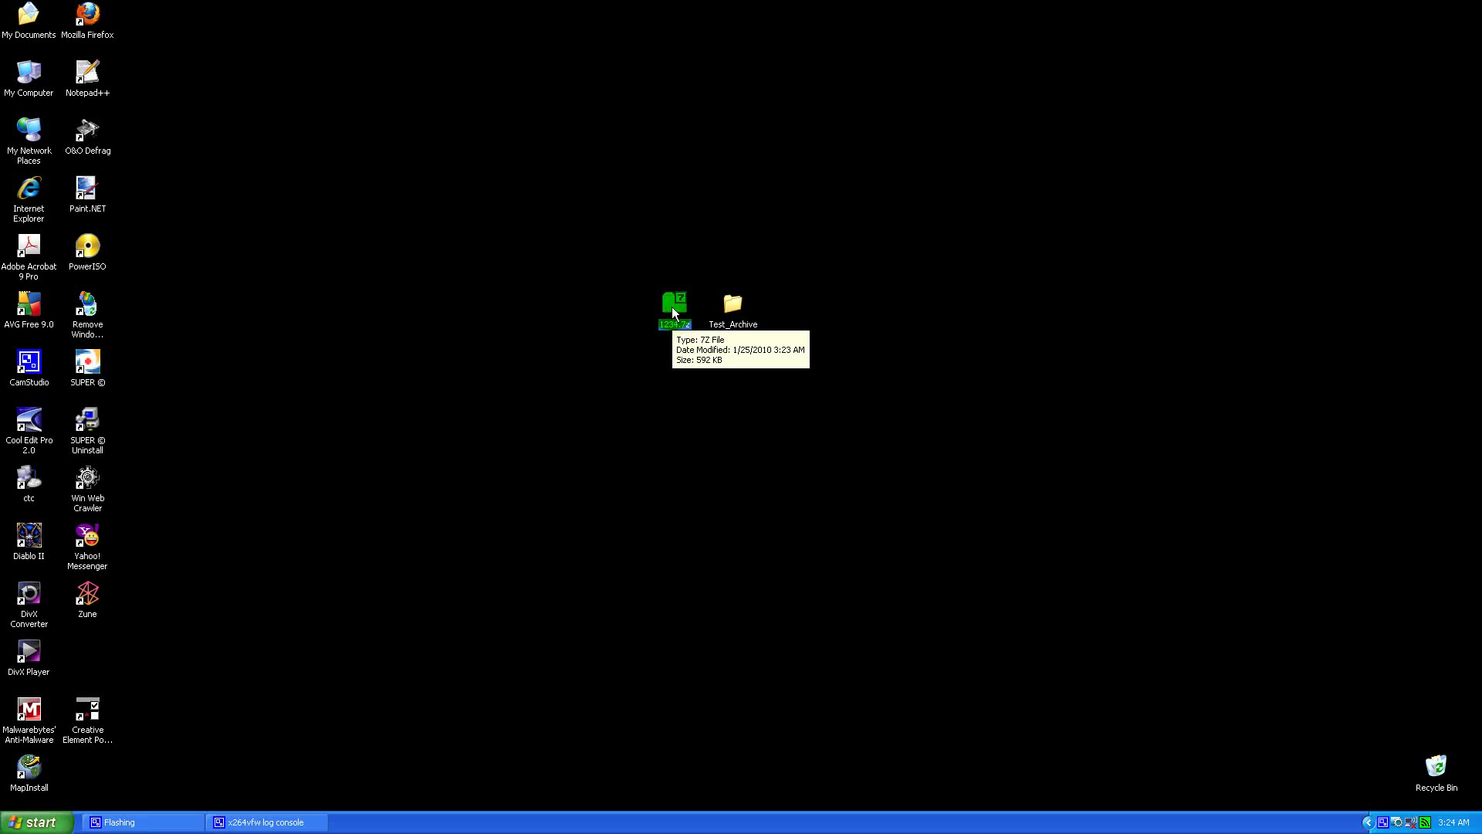
click(711, 366)
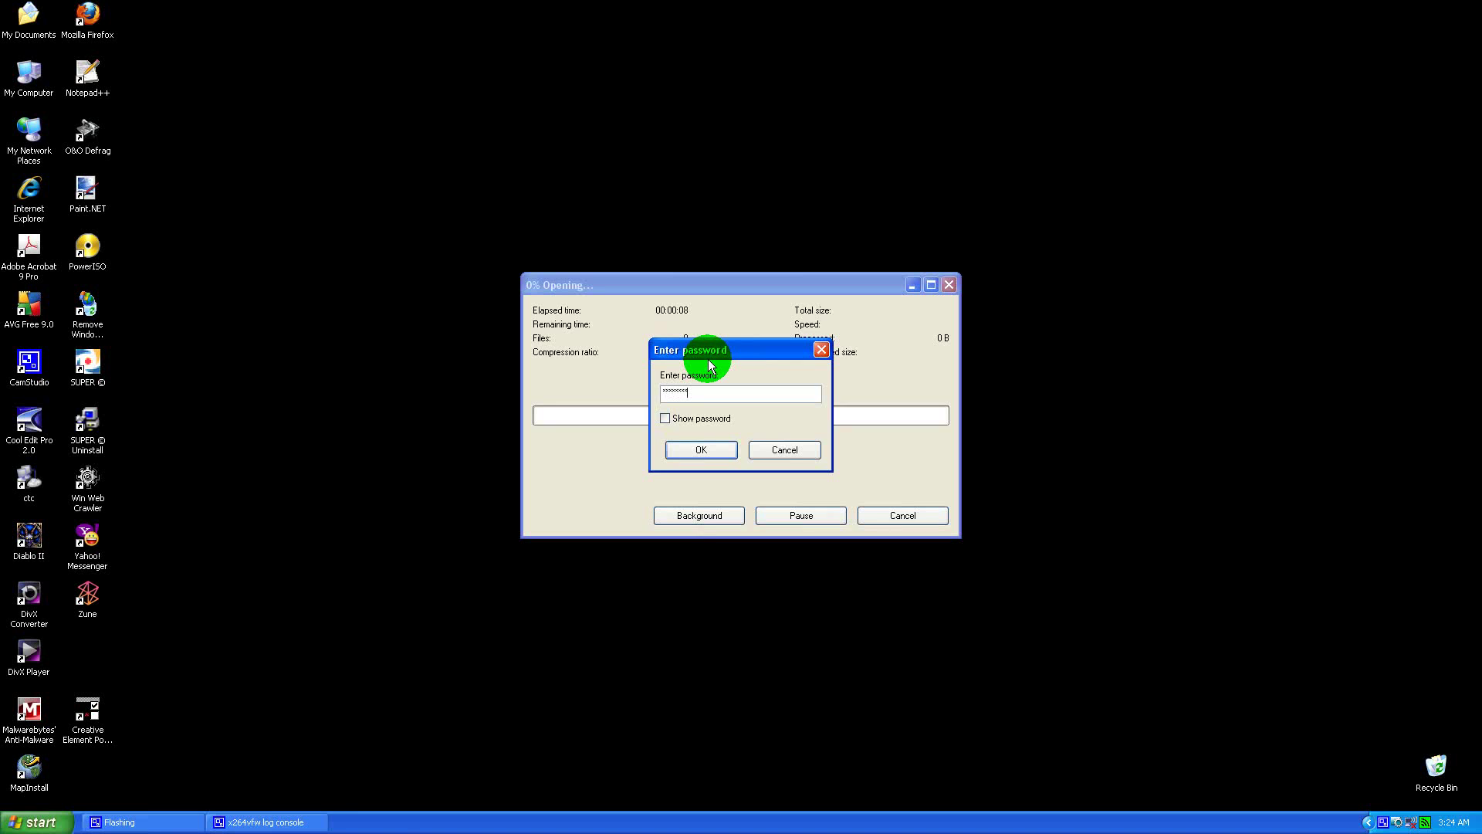
Step: Unlock 1234.7z with its password and open the Test_Archive folder inside it
key(Return)
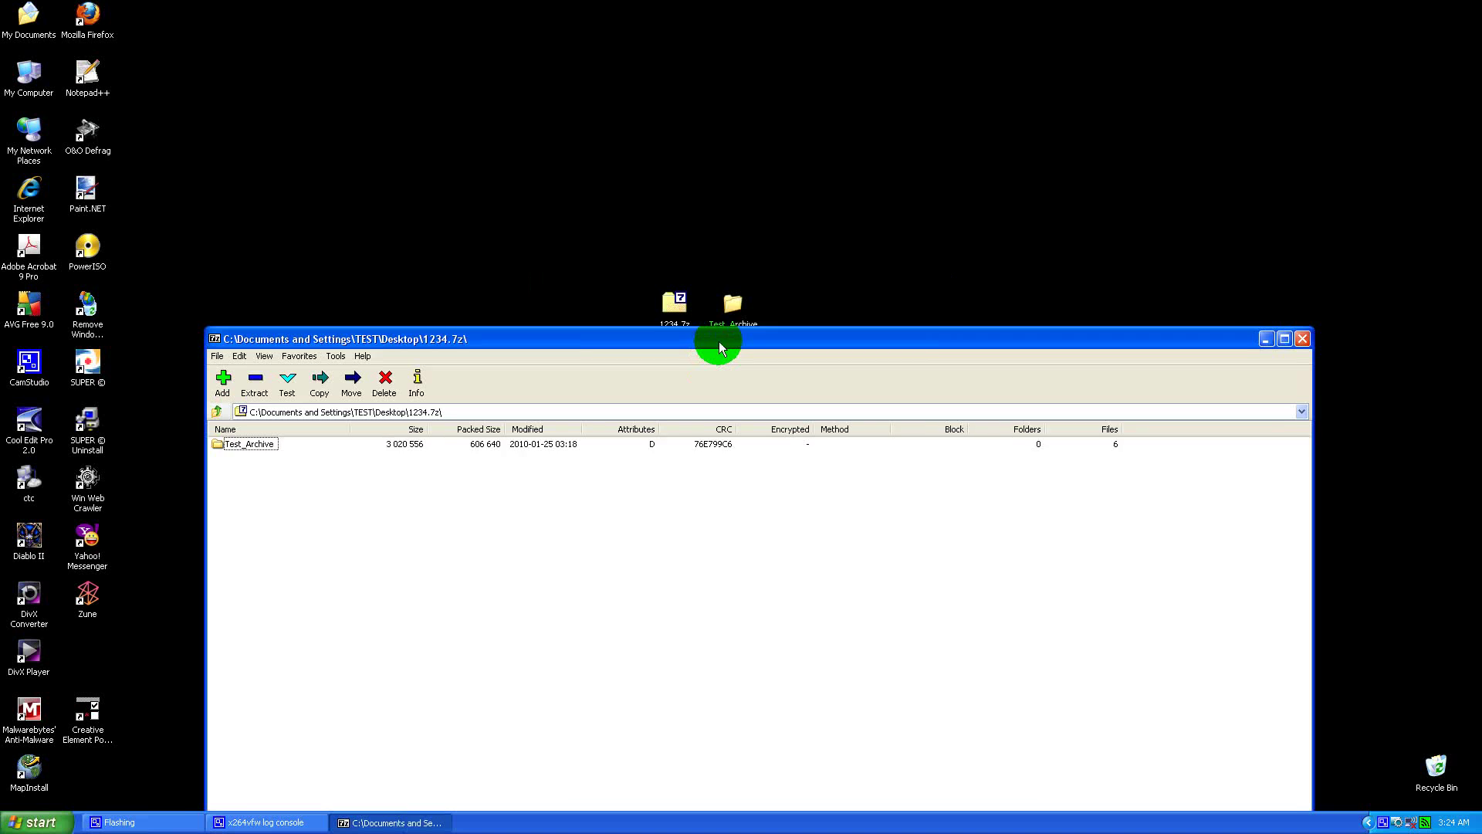
drag(718, 347, 722, 360)
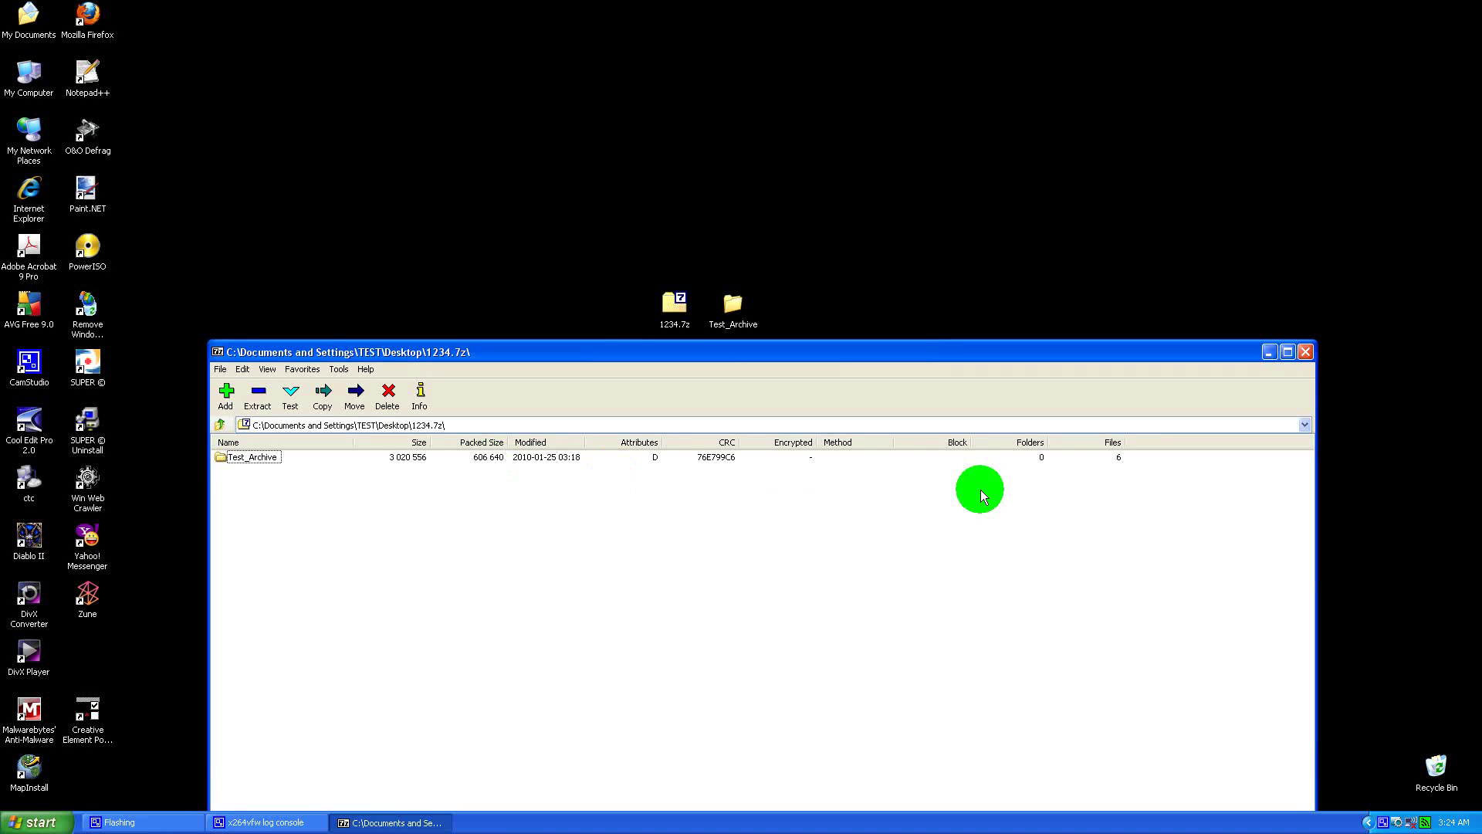
double_click(249, 458)
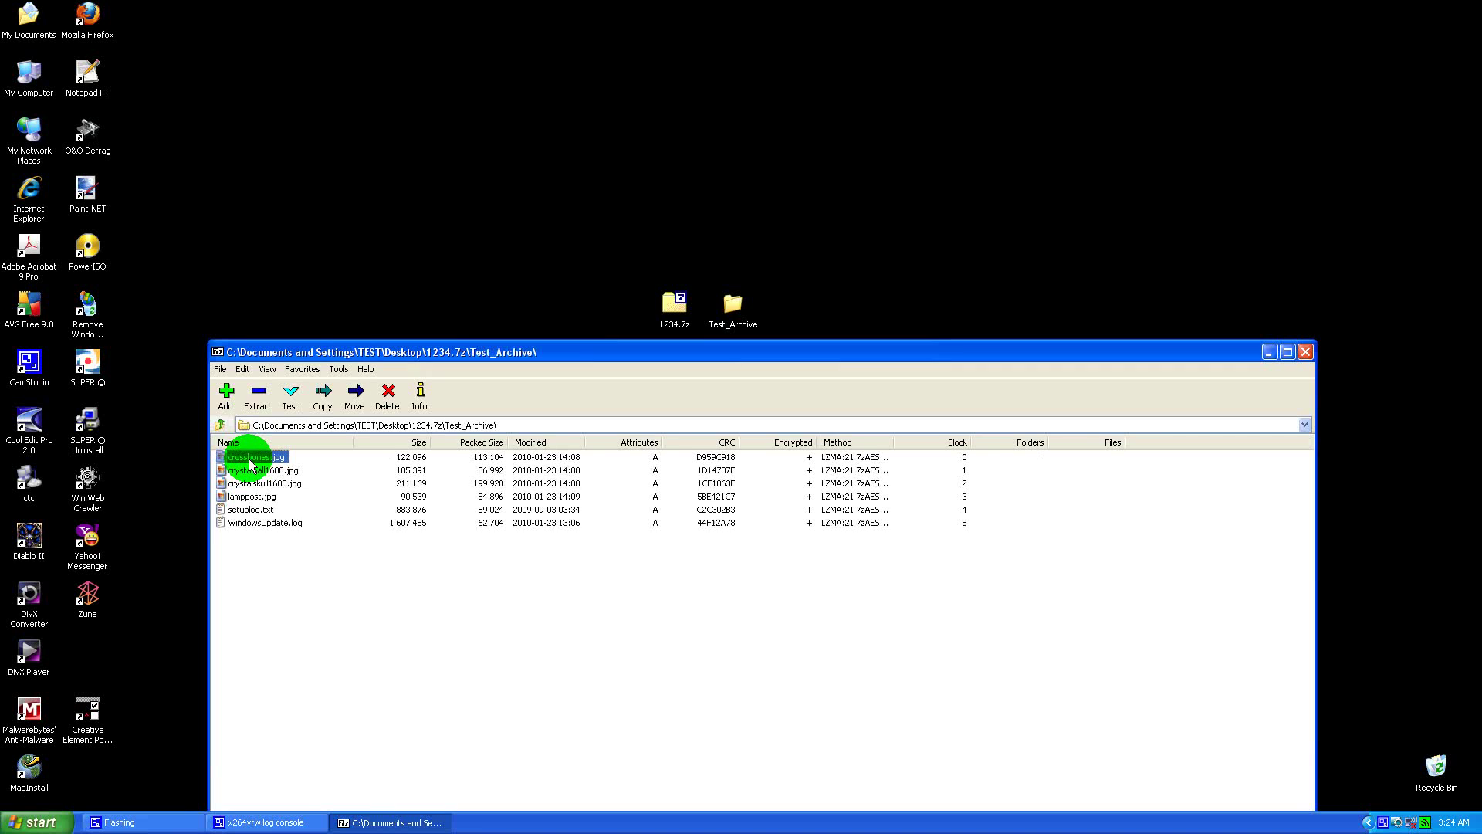
Step: Extract crossbones.jpg from the archive to the desktop, then delete it to the Recycle Bin
click(270, 551)
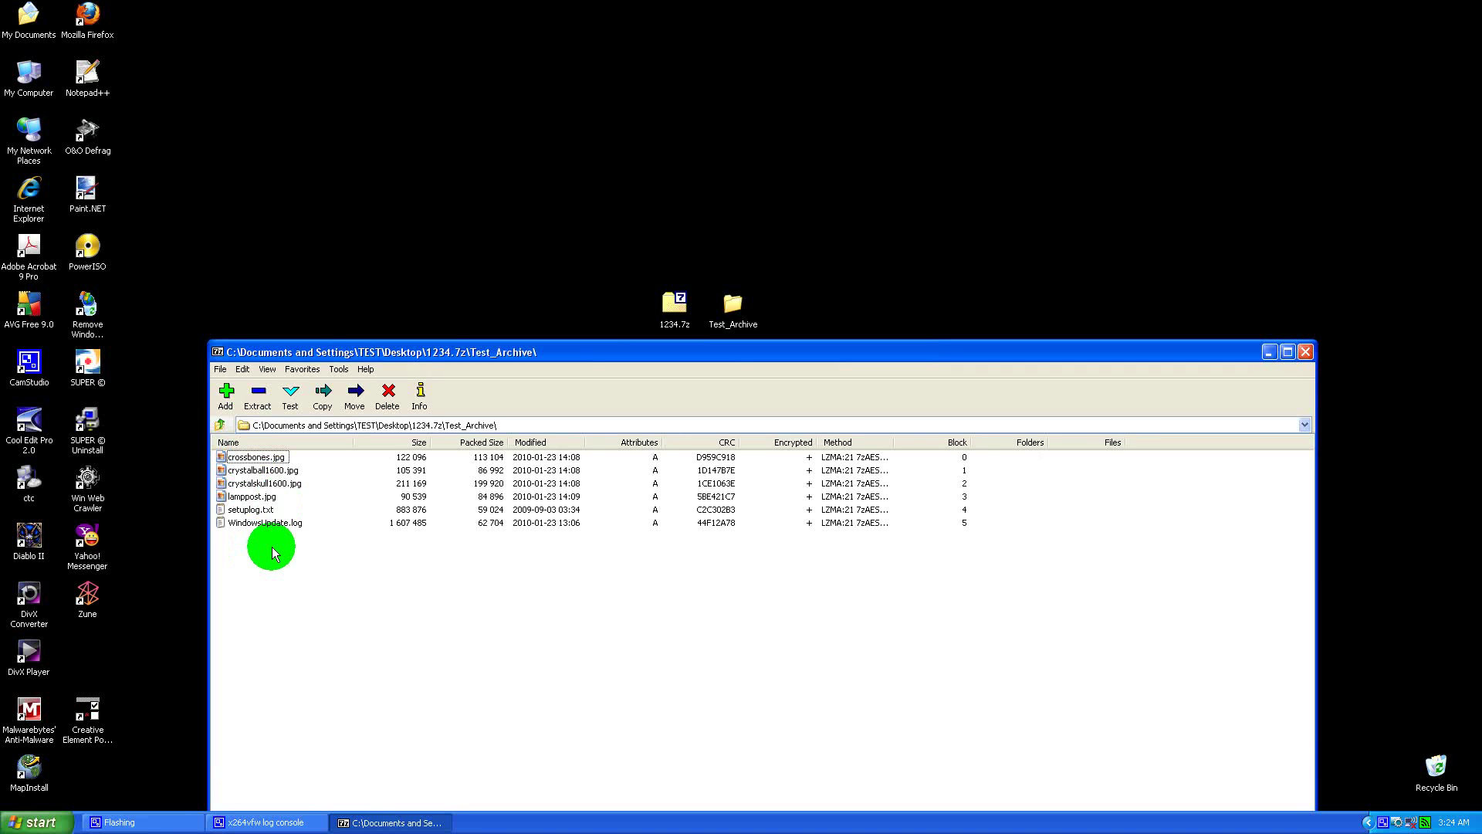
click(255, 457)
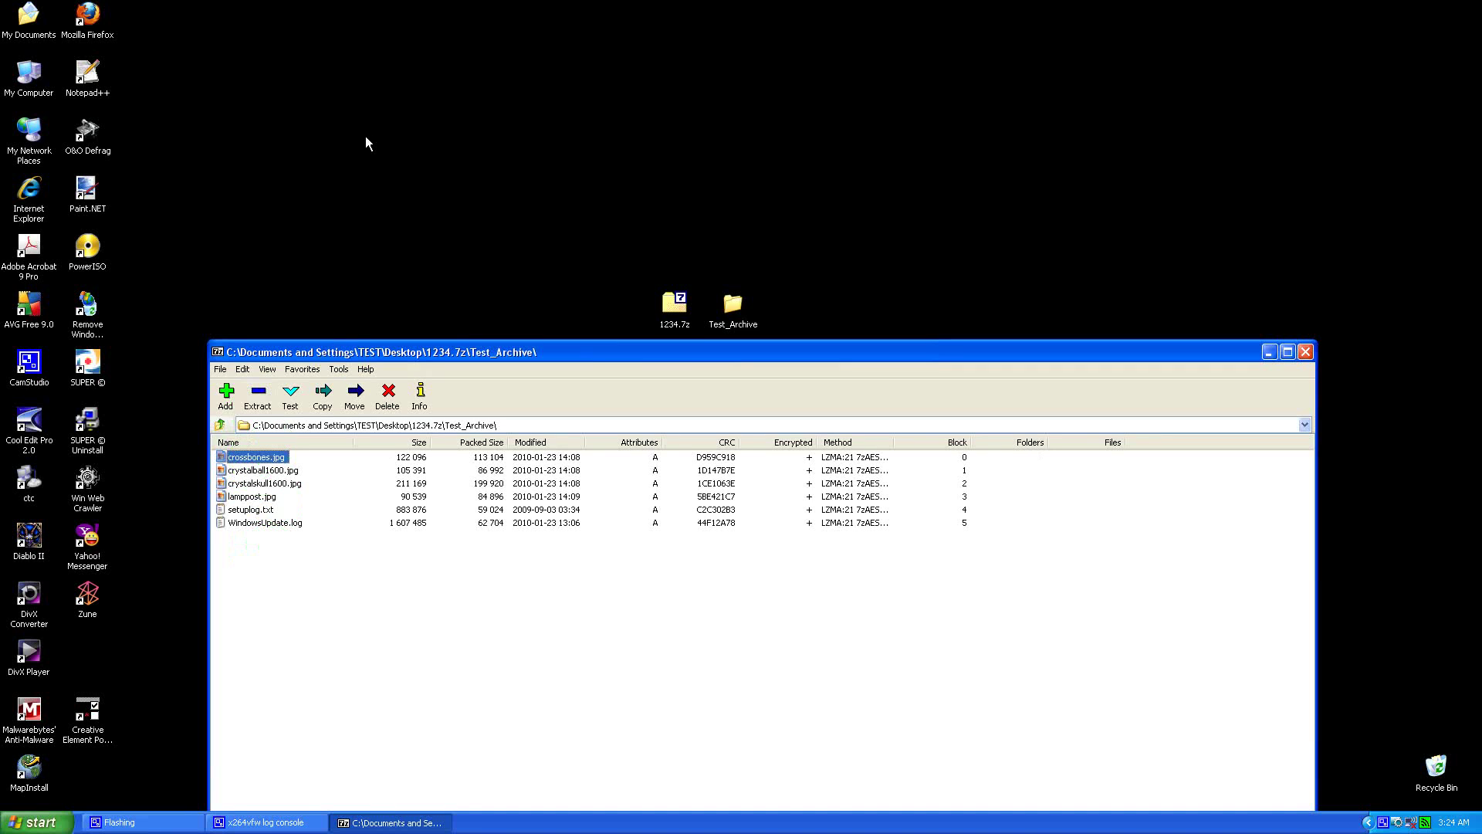
drag(365, 134, 364, 136)
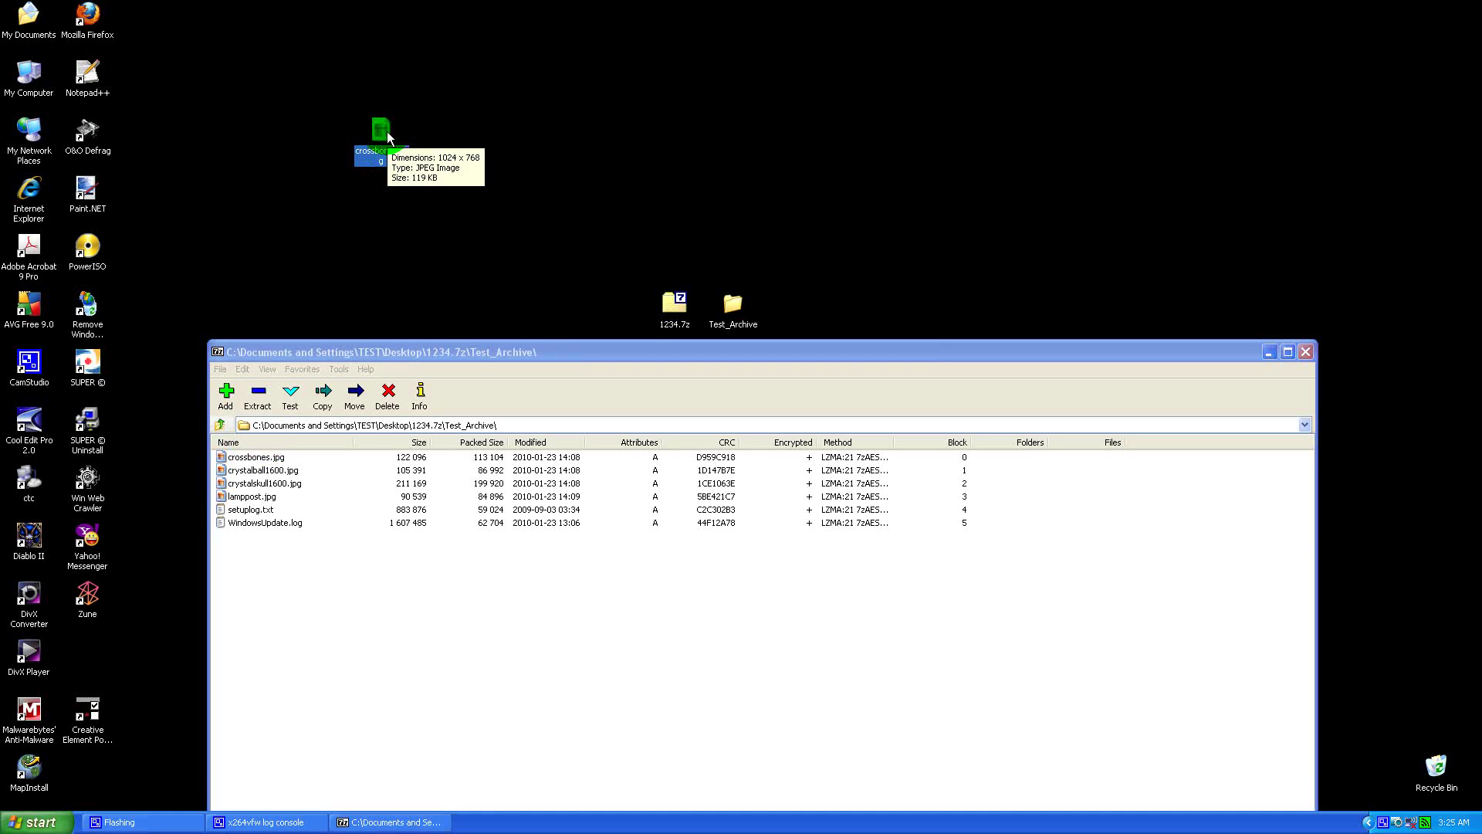
drag(381, 132, 1437, 771)
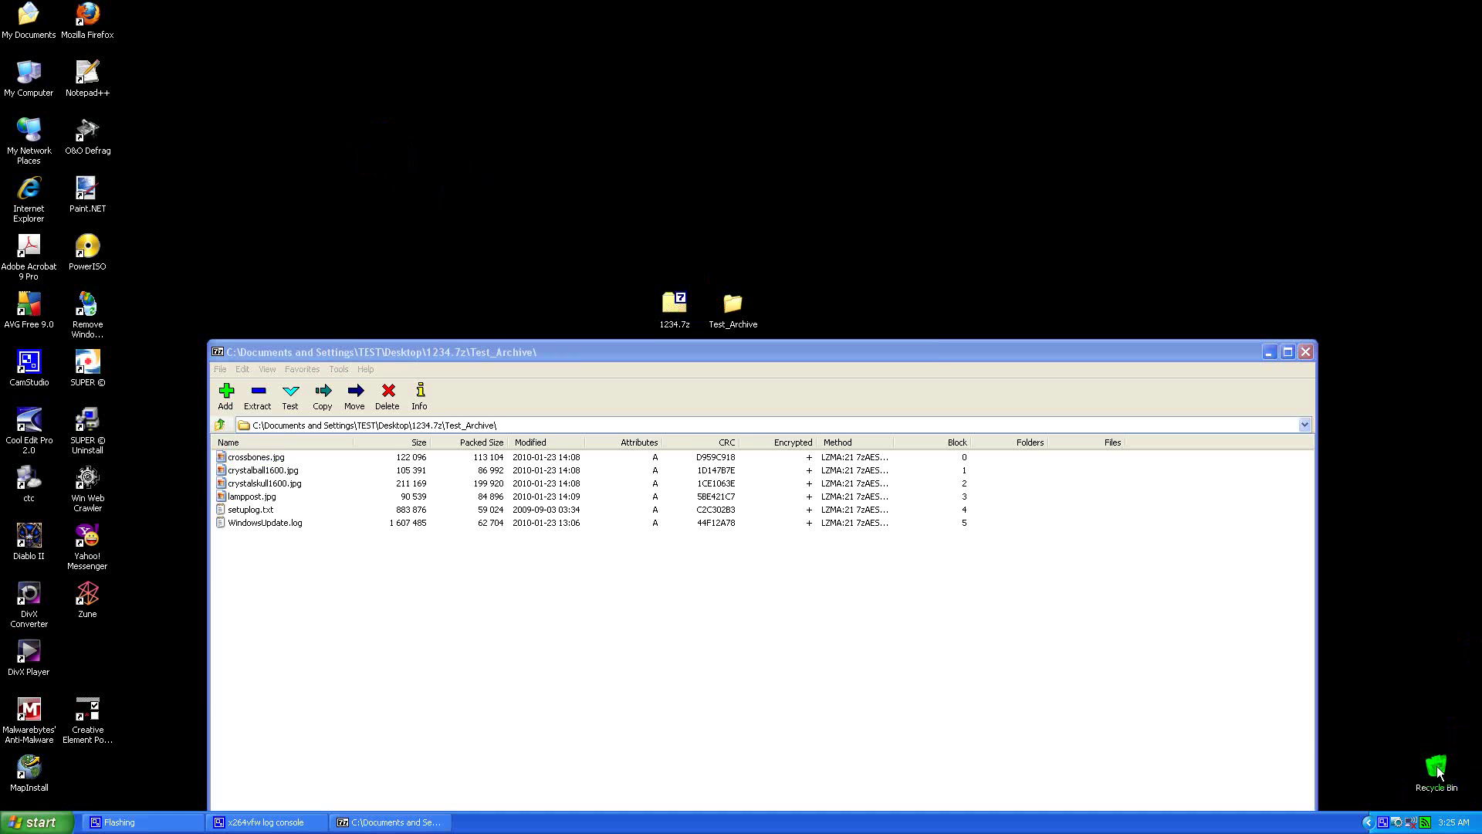
Step: Practise selecting and deselecting the archive's files, then close the 7-Zip window
click(252, 458)
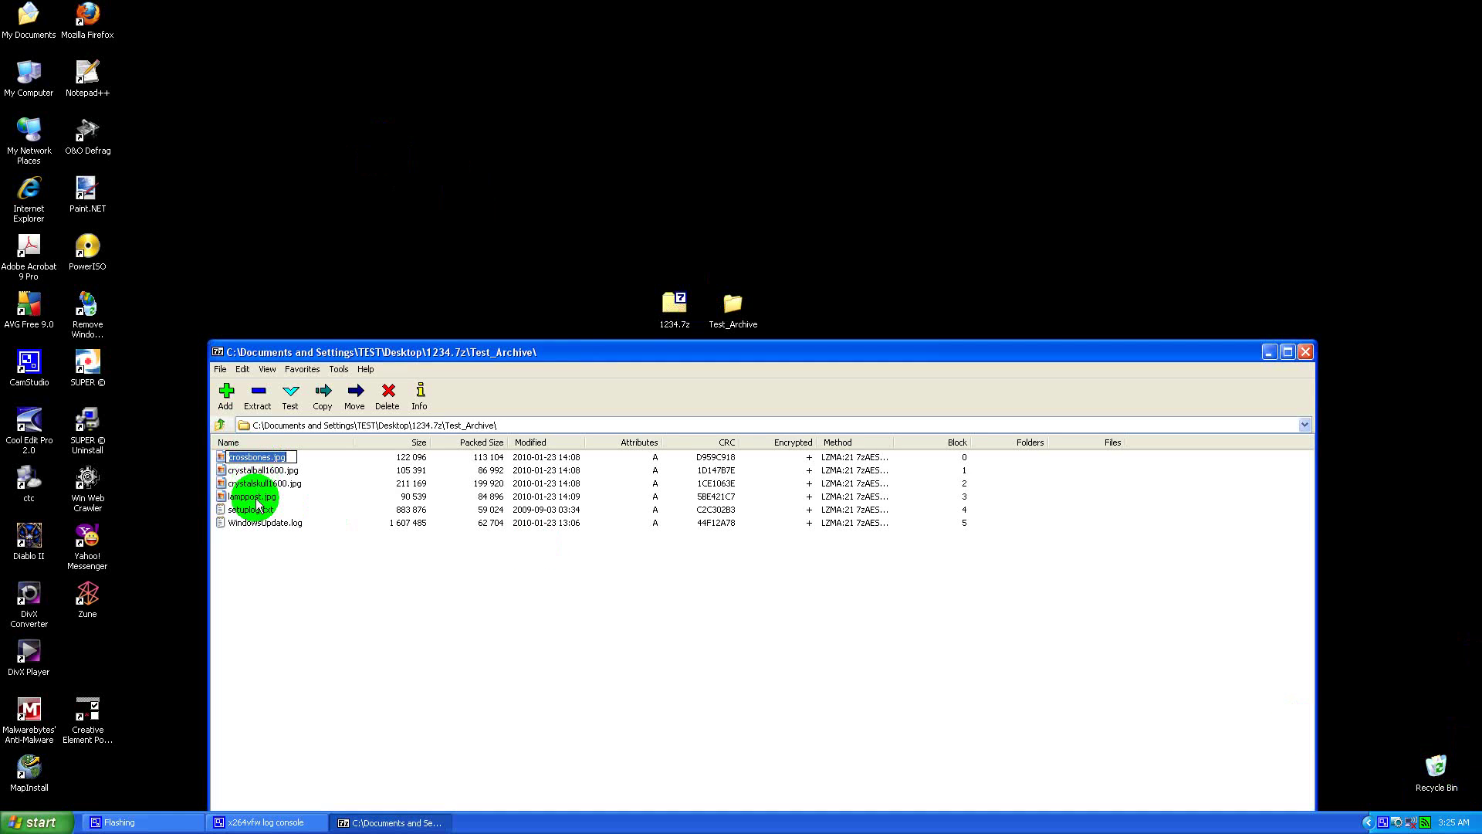
shift+click(255, 525)
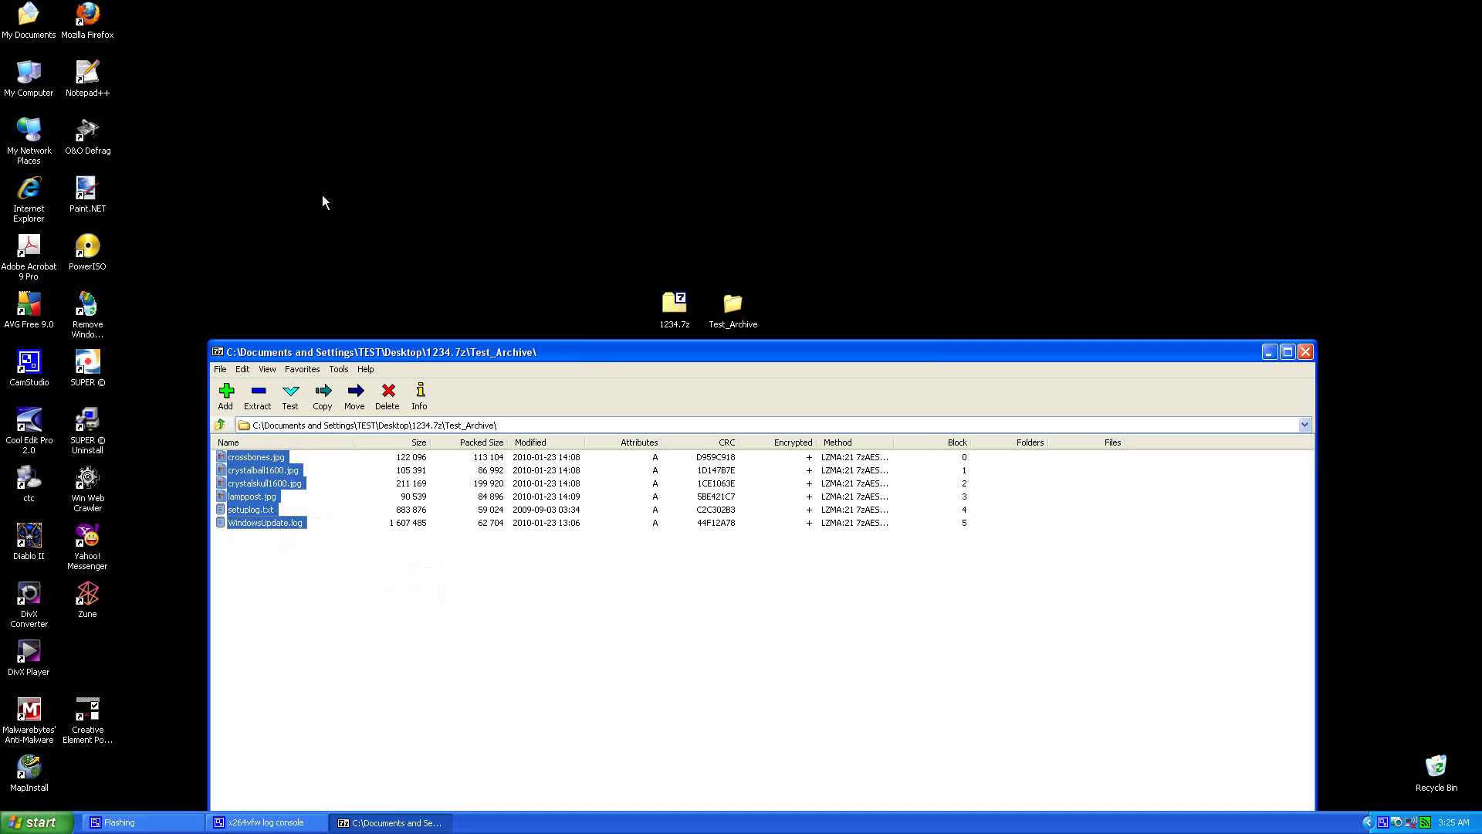
ctrl+click(243, 522)
ctrl+click(248, 510)
ctrl+click(249, 496)
ctrl+click(247, 483)
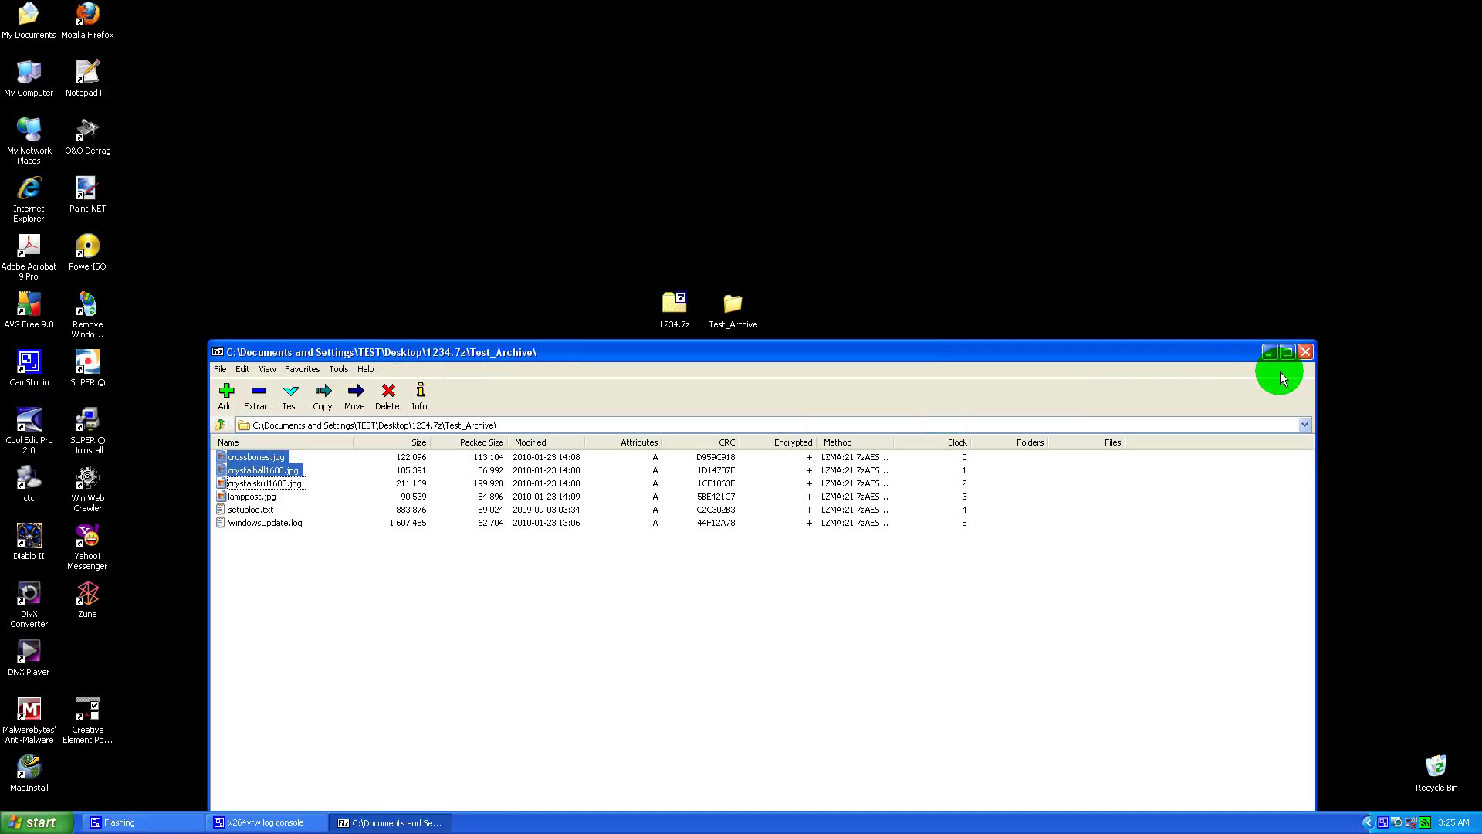
click(1305, 353)
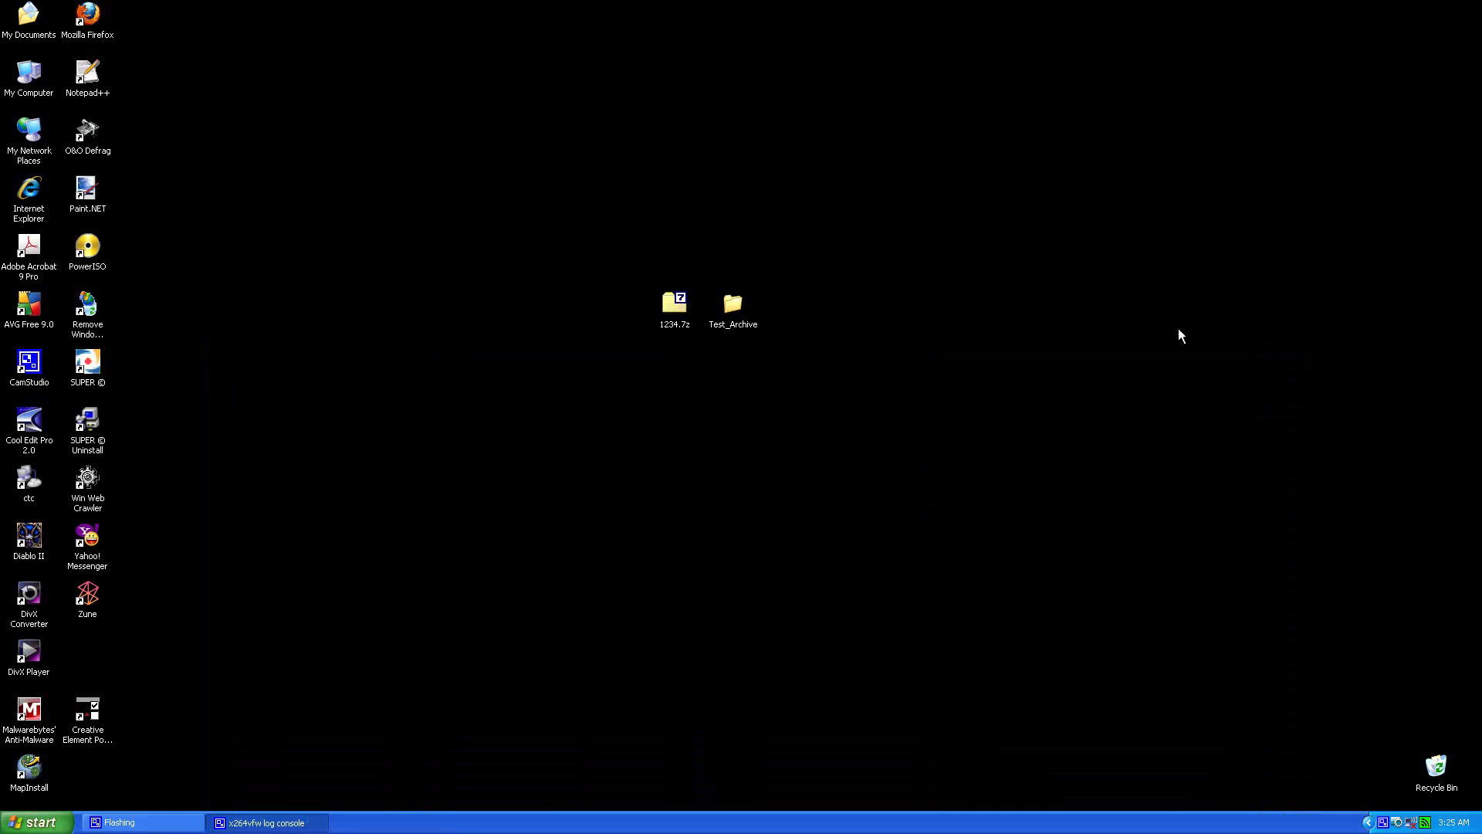
Step: Extract 1234.7z into a new 1234 folder, supplying the archive password
click(672, 307)
right_click(674, 312)
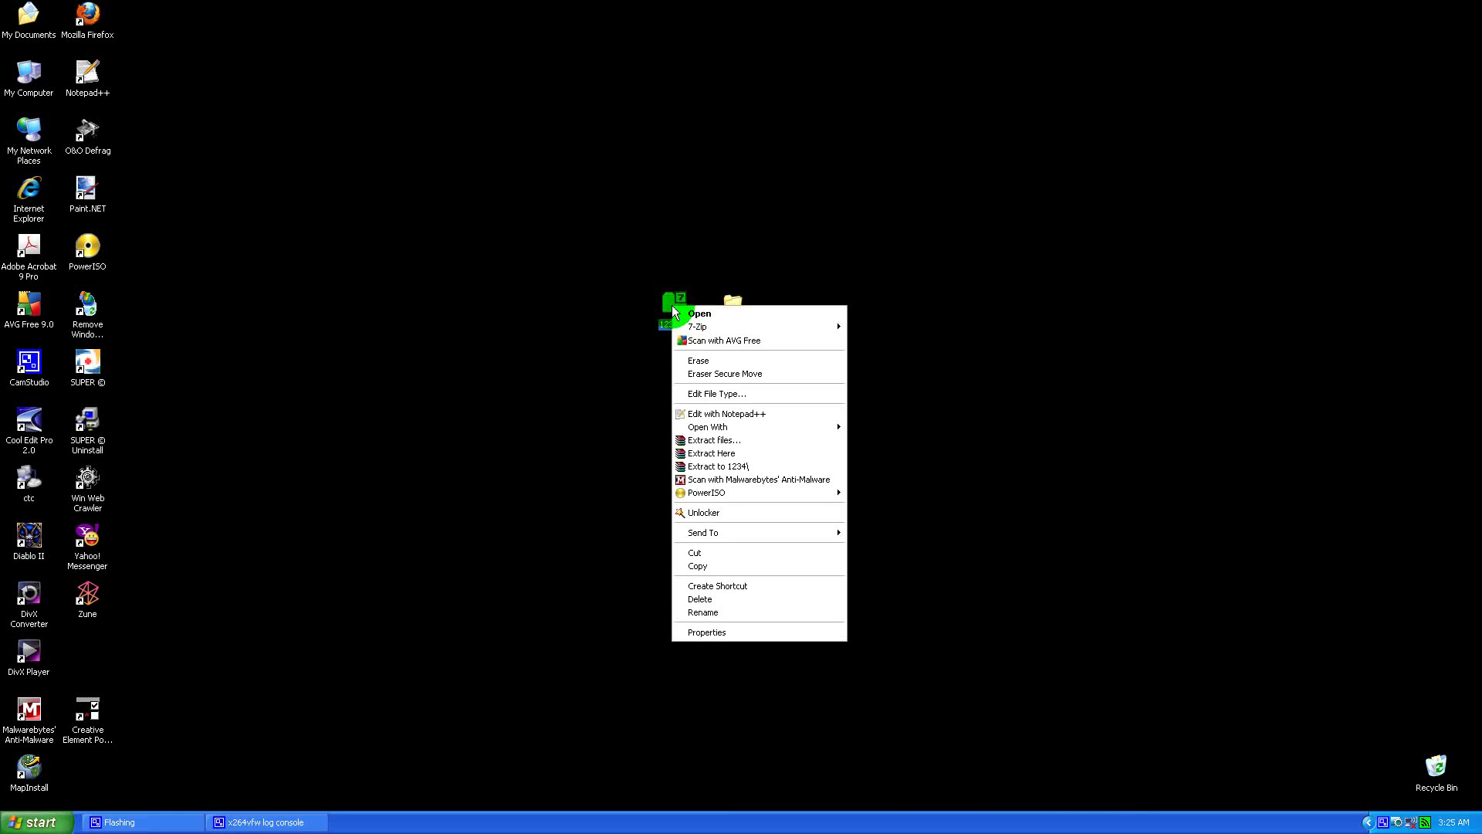
mouse_move(690, 328)
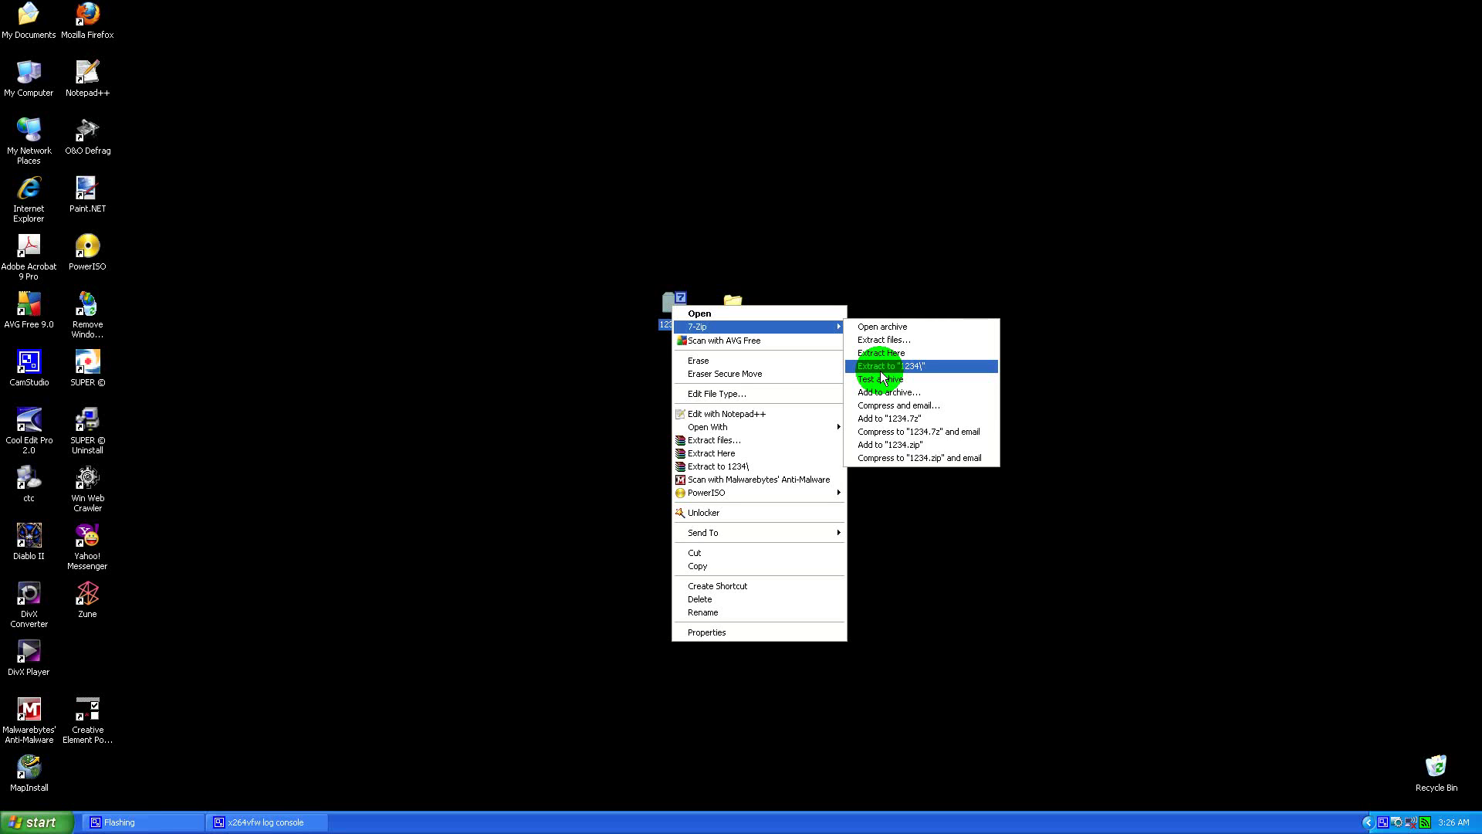
click(880, 369)
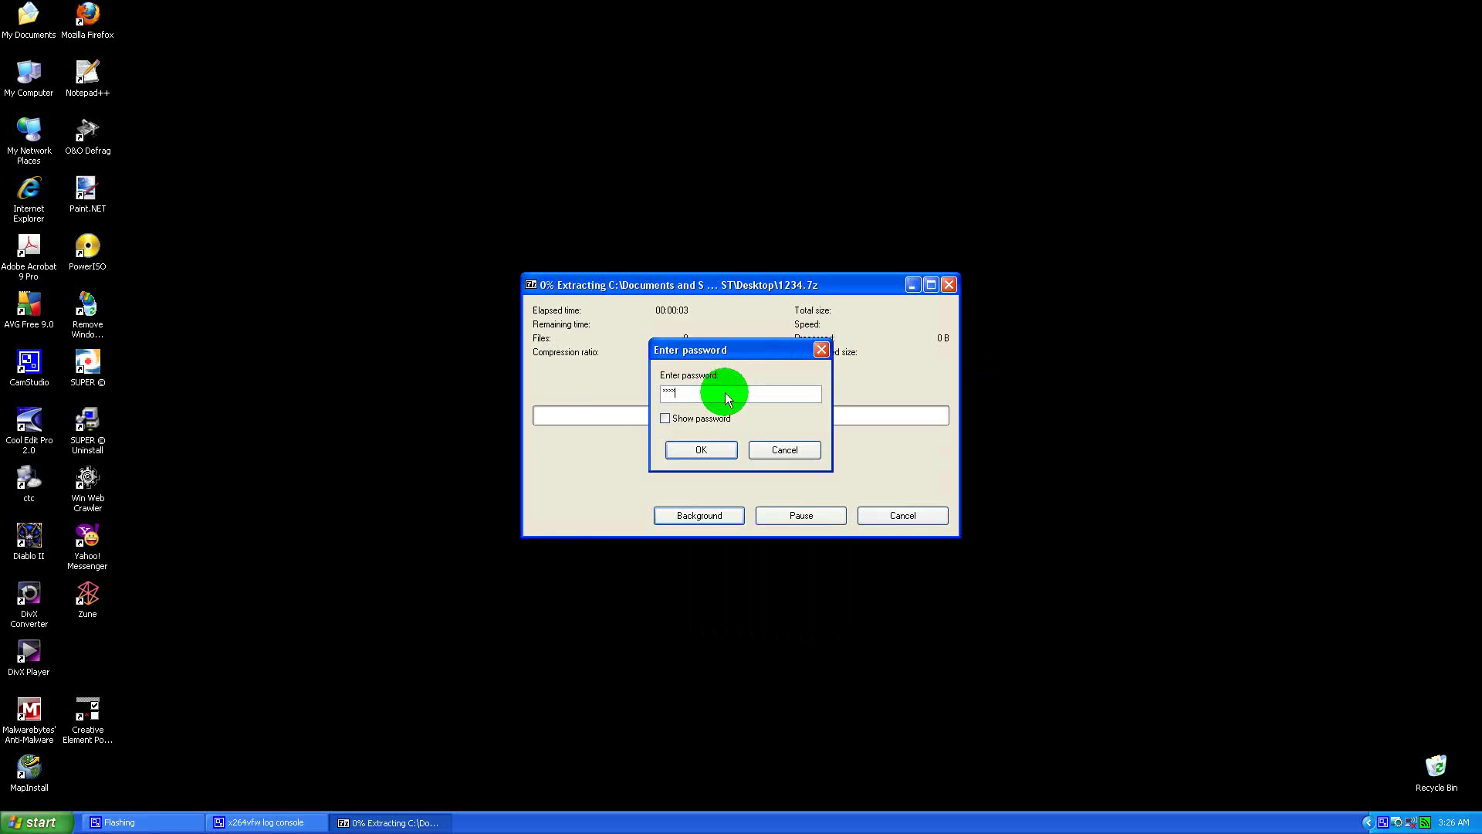
key(Return)
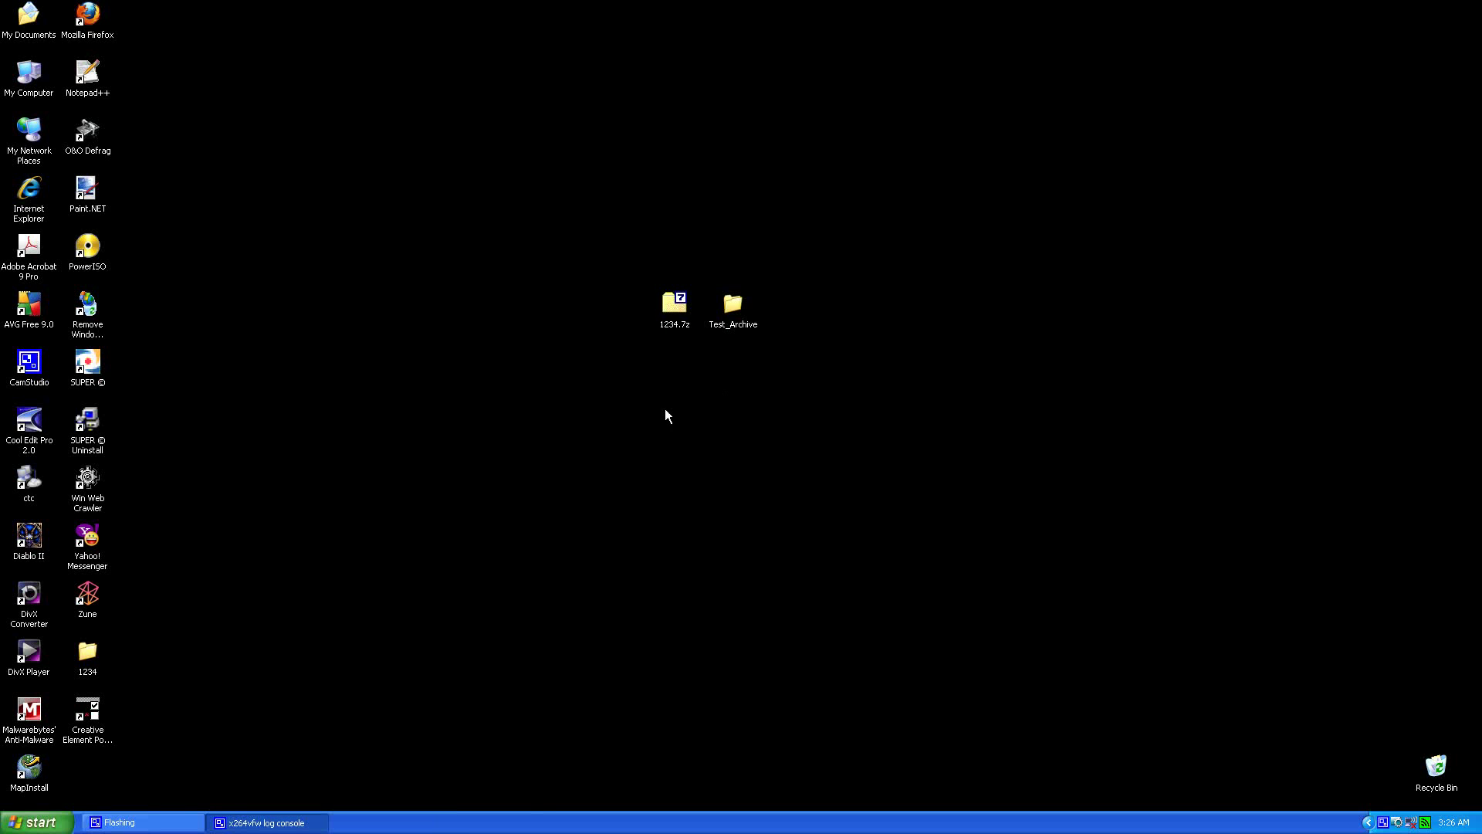
Step: Place the 1234 folder below 1234.7z, review the extracted Test_Archive files, and close the window
drag(90, 660, 673, 382)
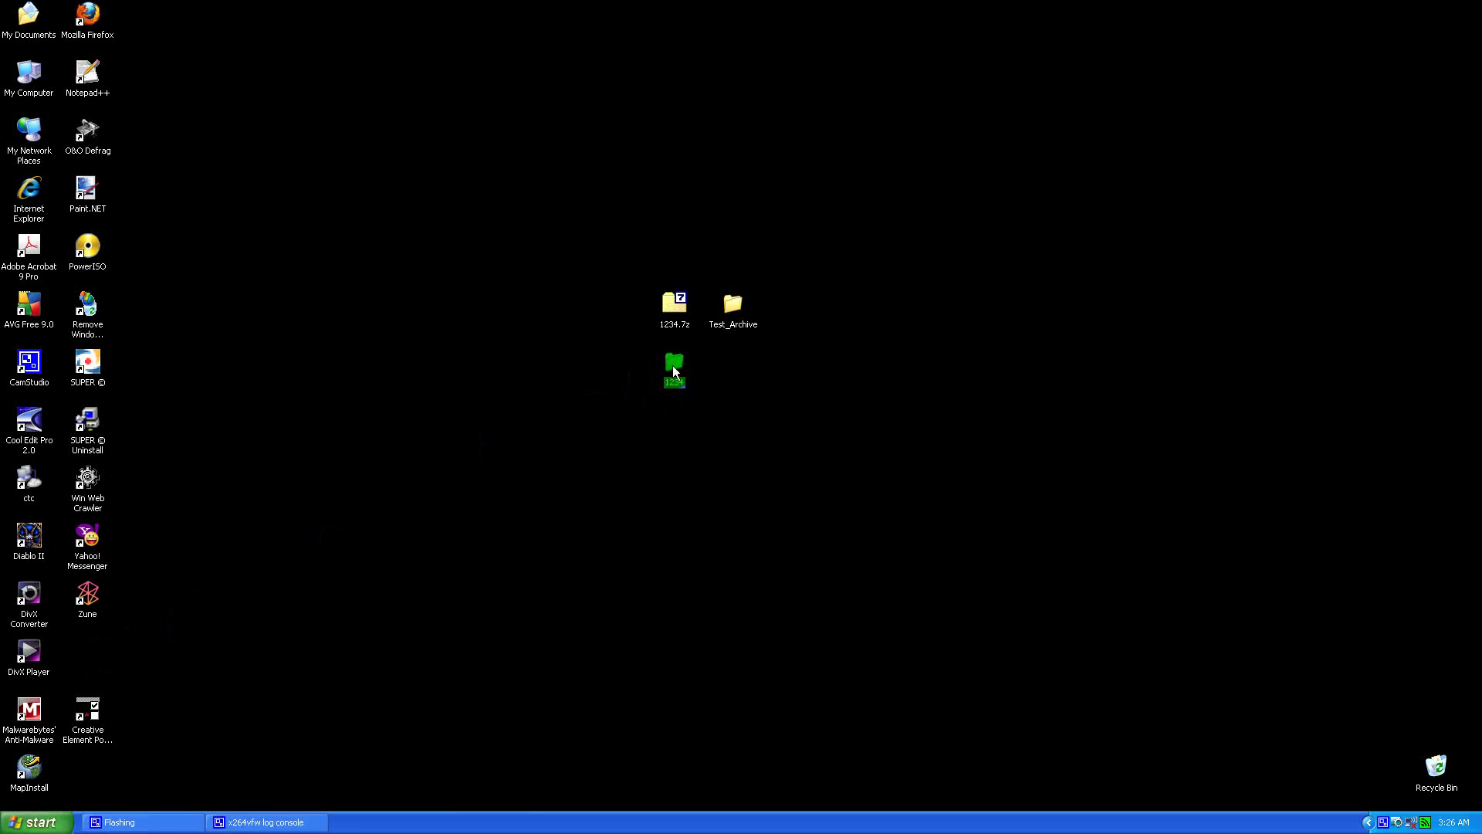
double_click(674, 371)
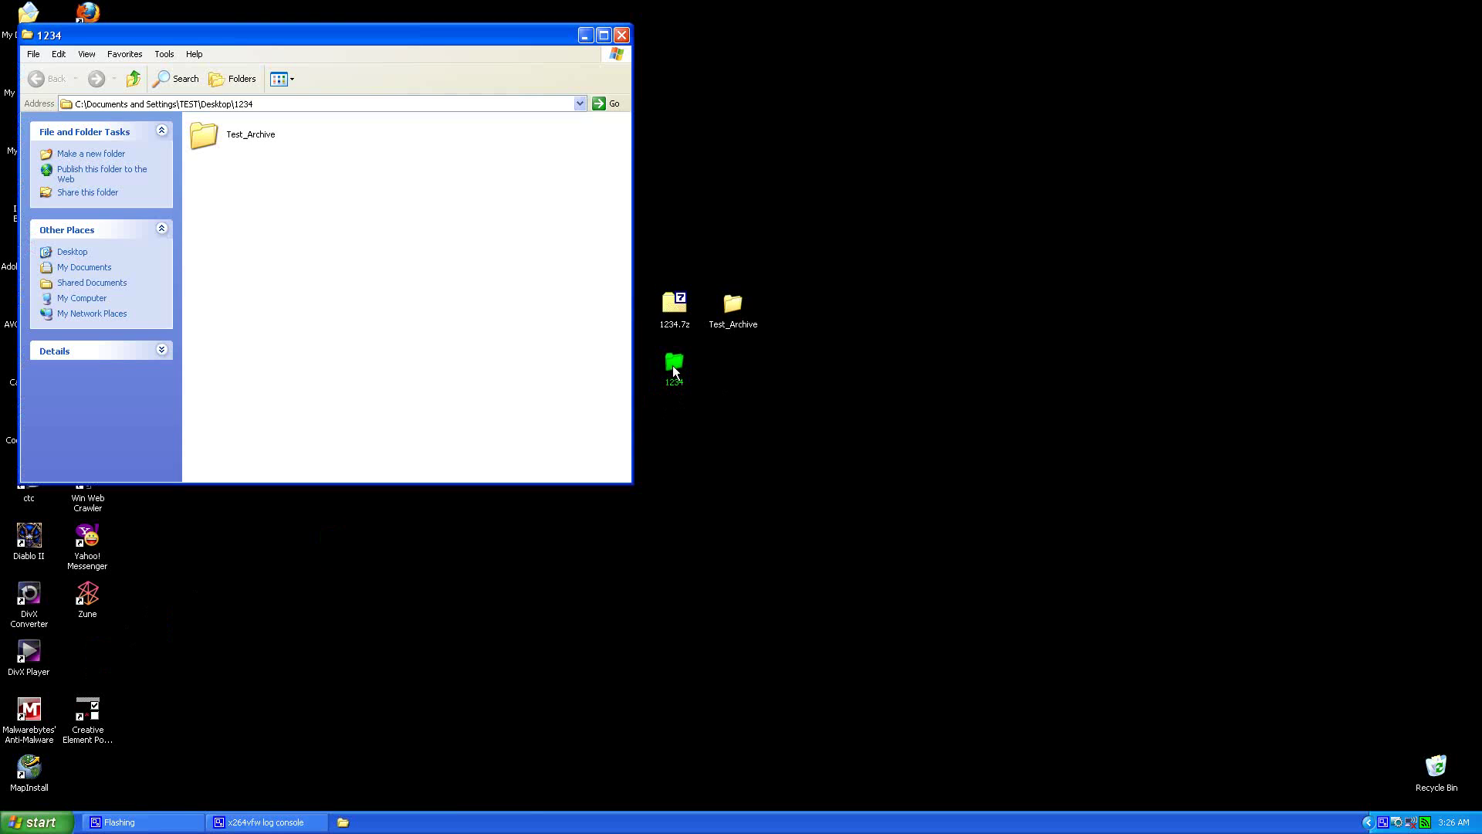
double_click(207, 144)
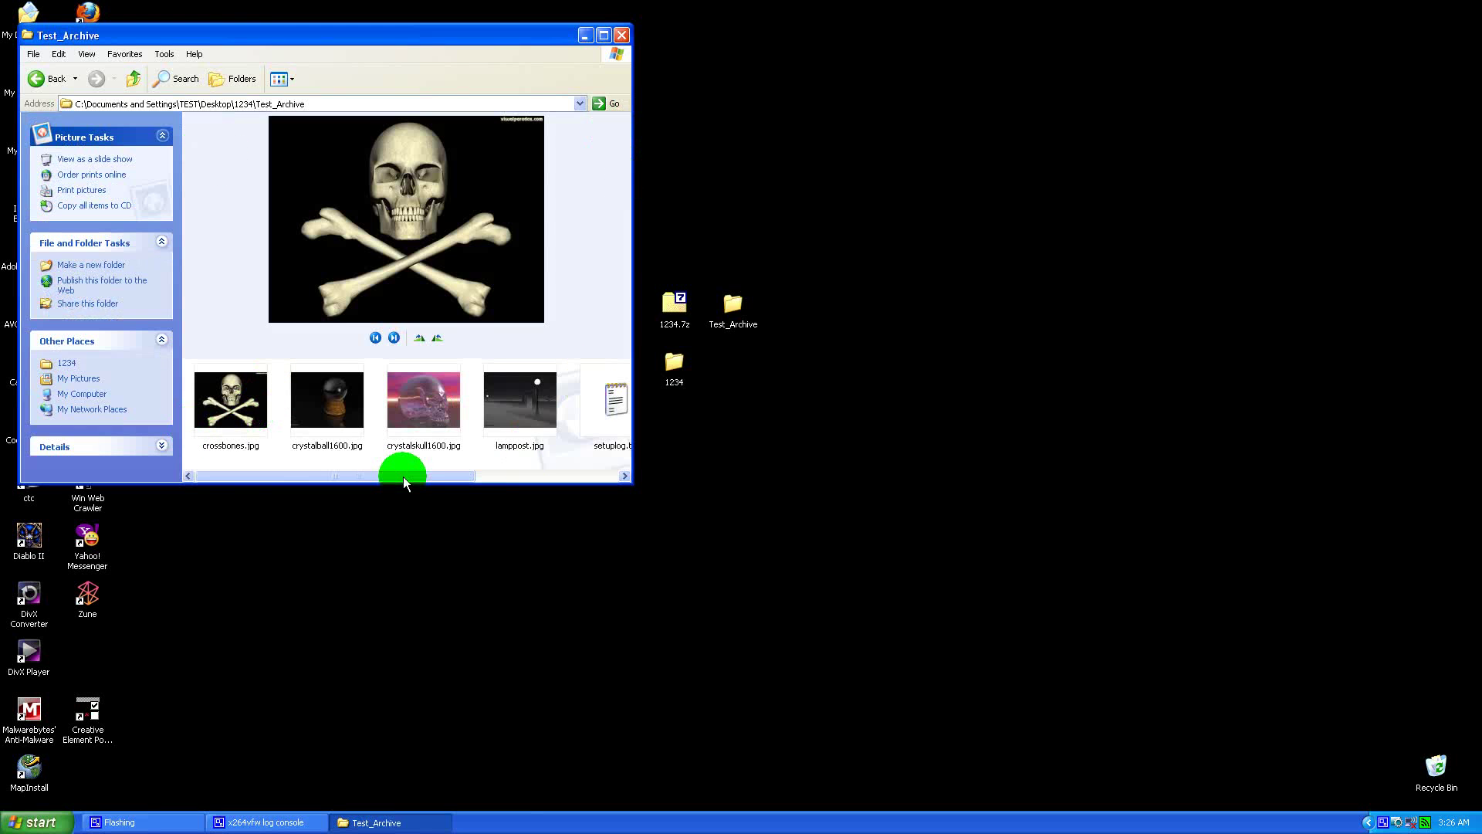
drag(387, 483, 583, 457)
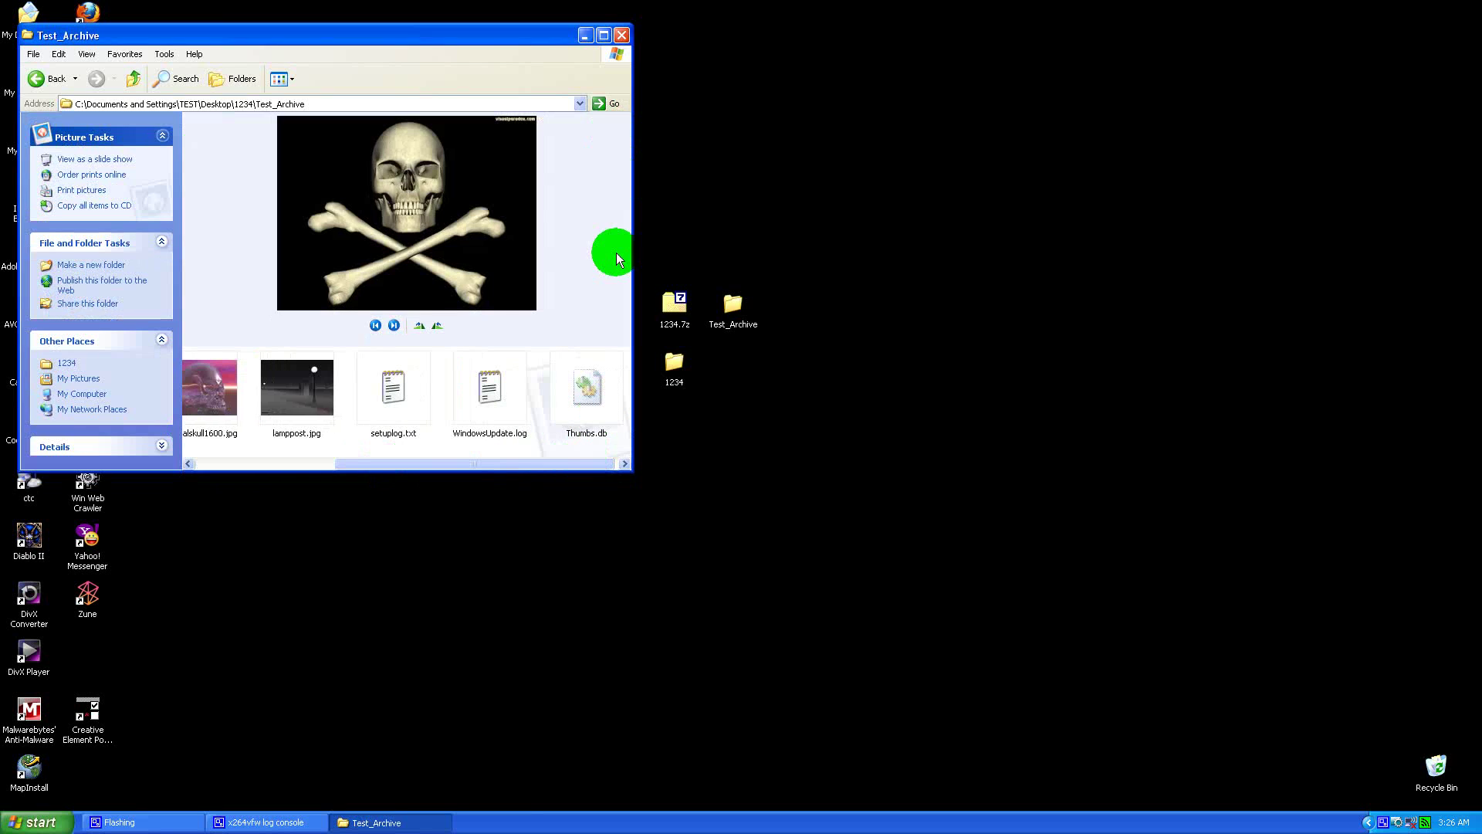
click(622, 35)
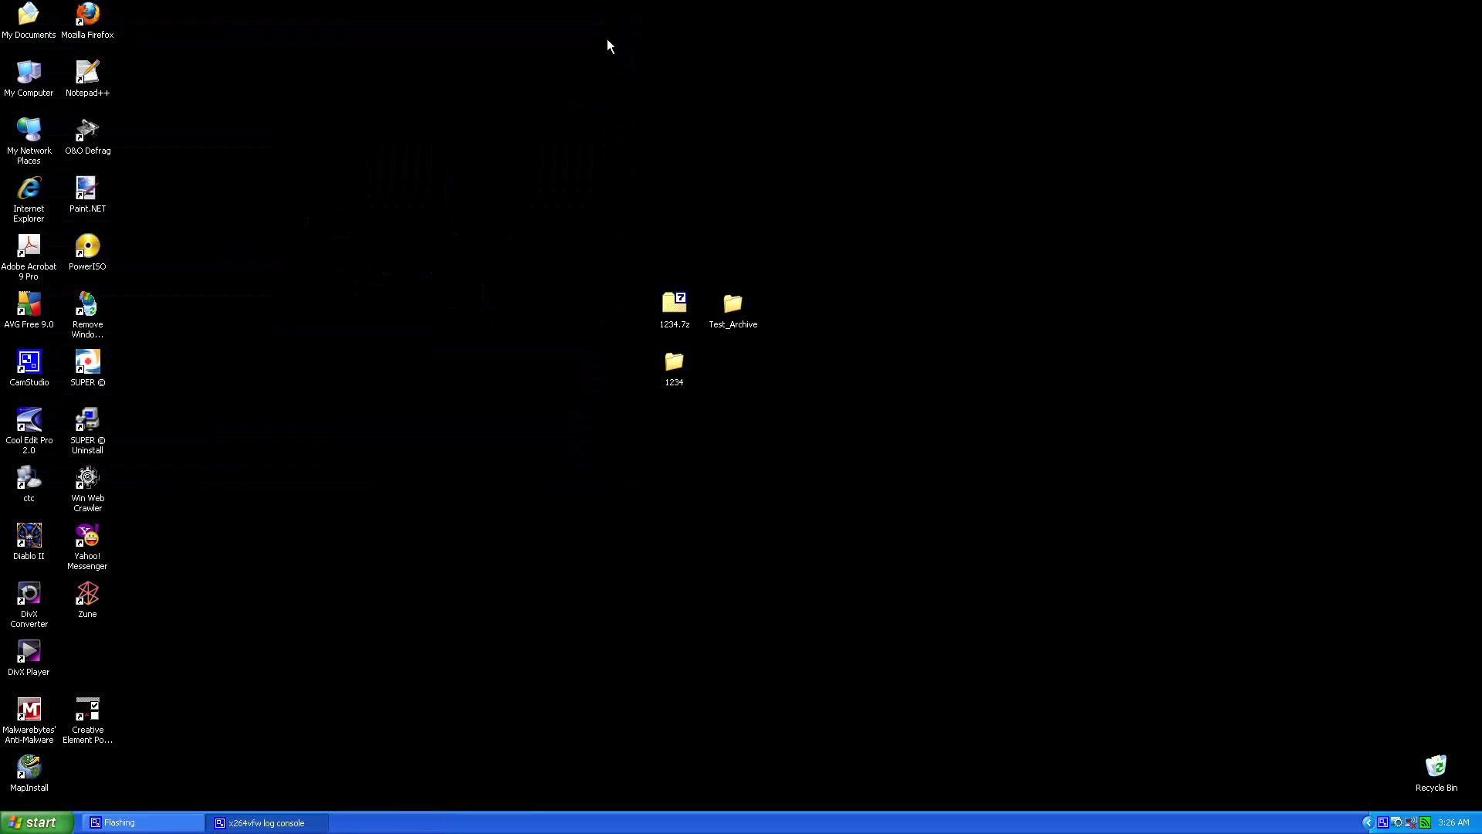